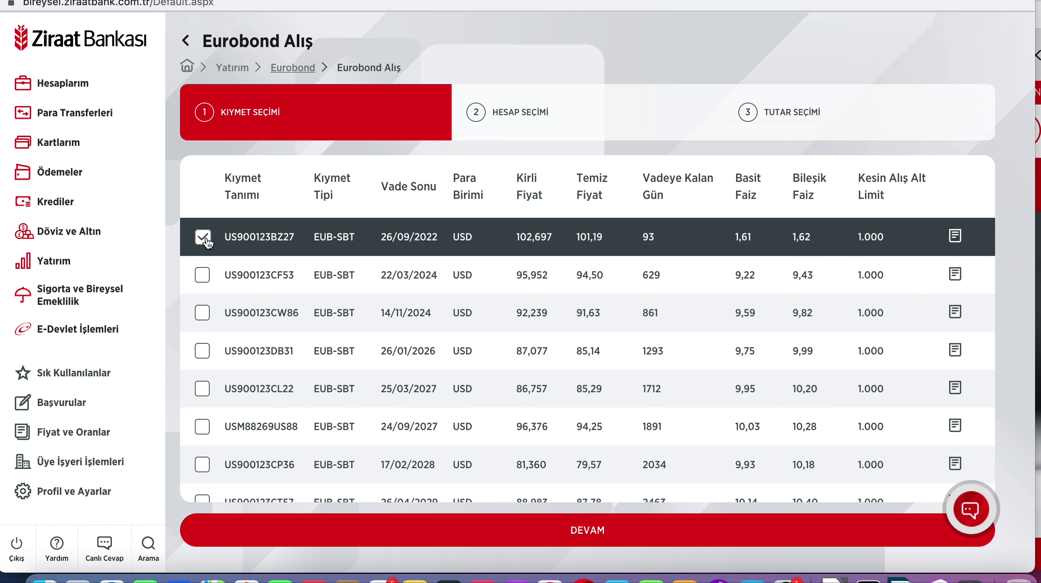
Step: Choose the Eurobond US900123CF53 maturing 22/03/2024 for purchase and the Etiler Yatırım account as the paying account
{"action": "left_click", "coordinate": [202, 275]}
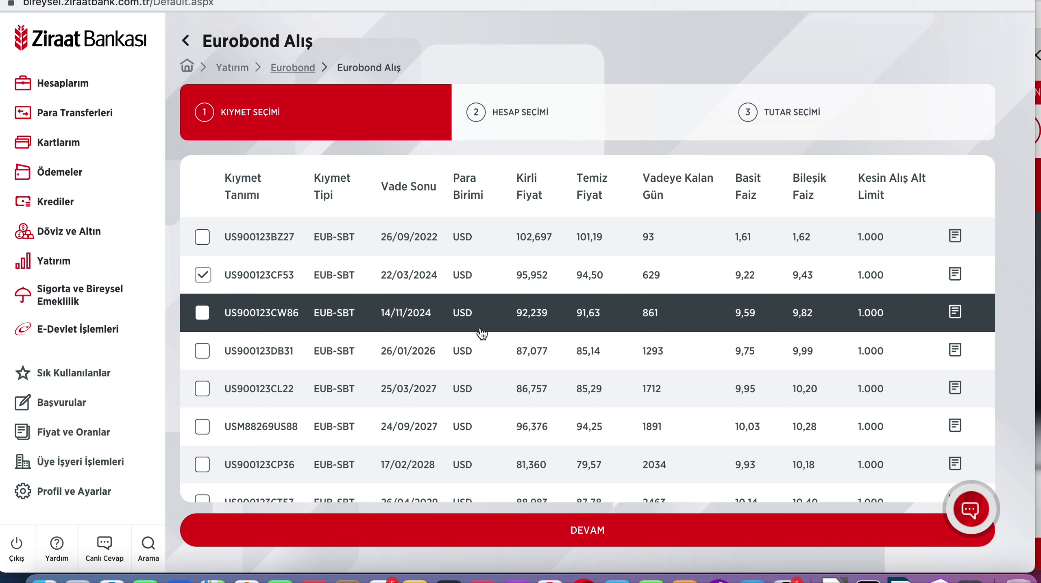
{"action": "left_click", "coordinate": [600, 532]}
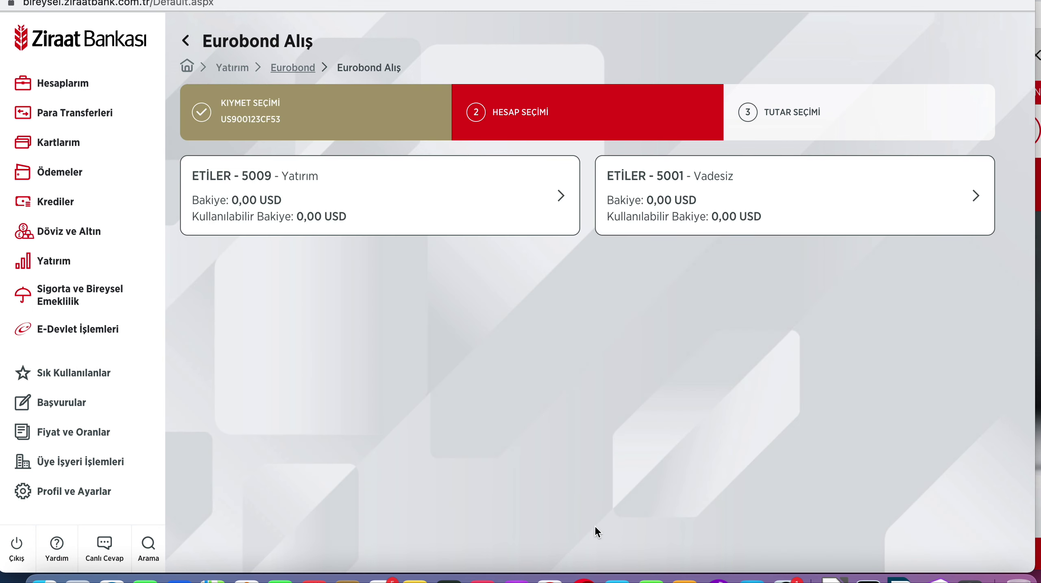
{"action": "left_click", "coordinate": [500, 210]}
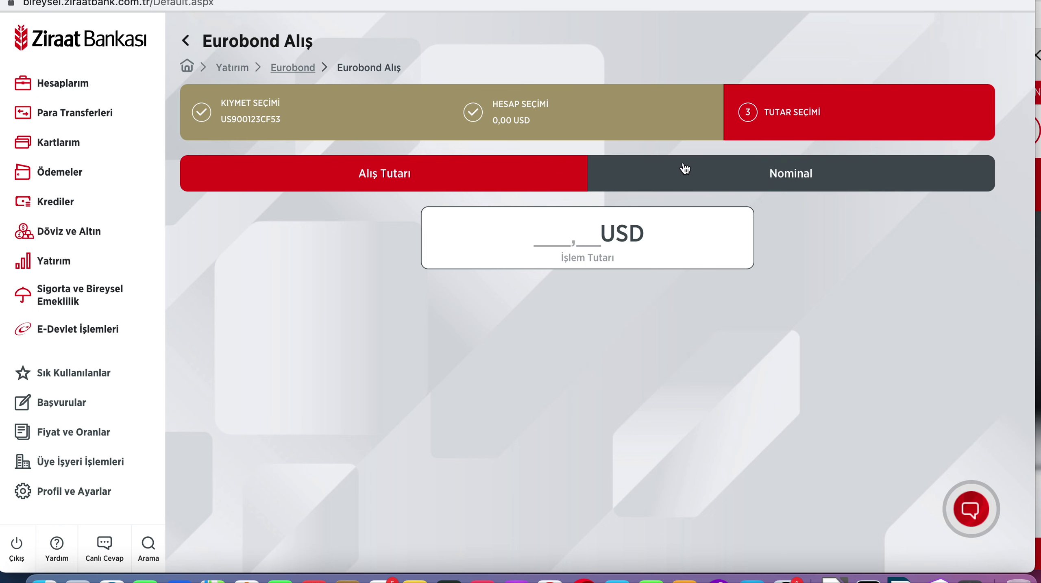
Step: Set the purchase to a nominal amount of 1000 and proceed to the order details for review
{"action": "type", "text": "1000"}
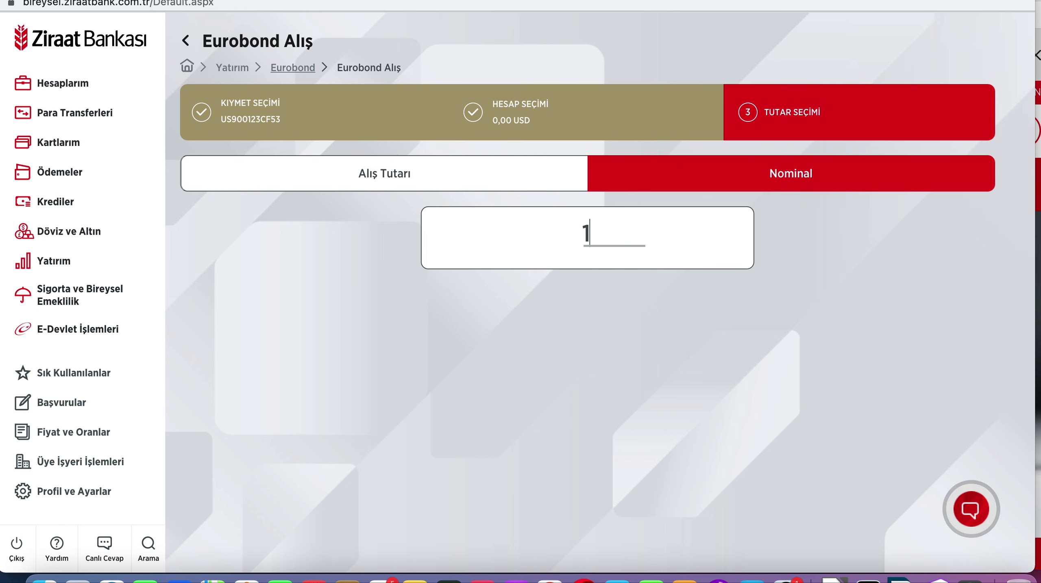
{"action": "left_click", "coordinate": [543, 303]}
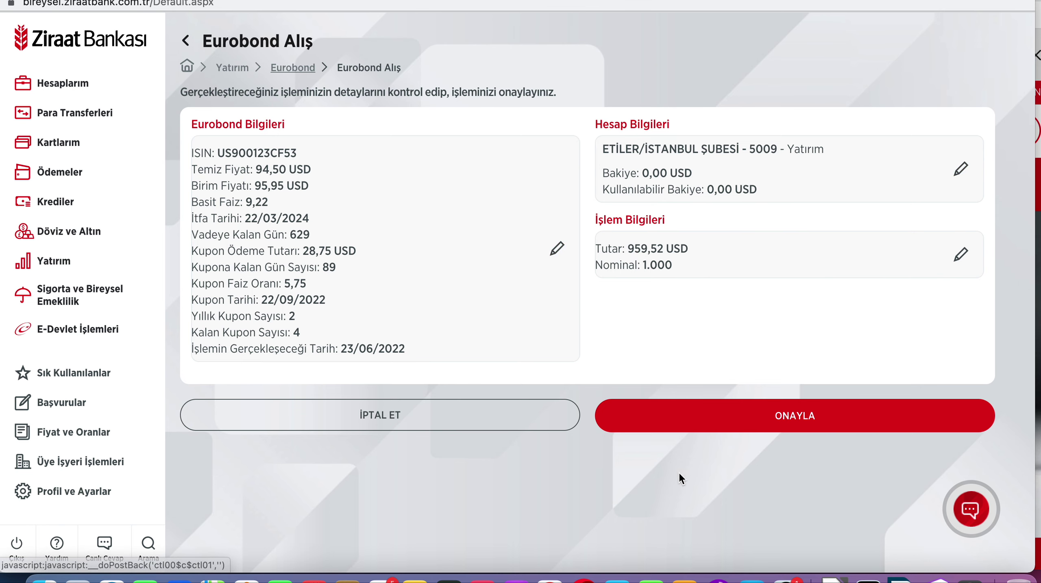
Step: Switch to LibreOffice, create a new Calc spreadsheet and place its window beside the Eurobond details
{"action": "left_click", "coordinate": [857, 580]}
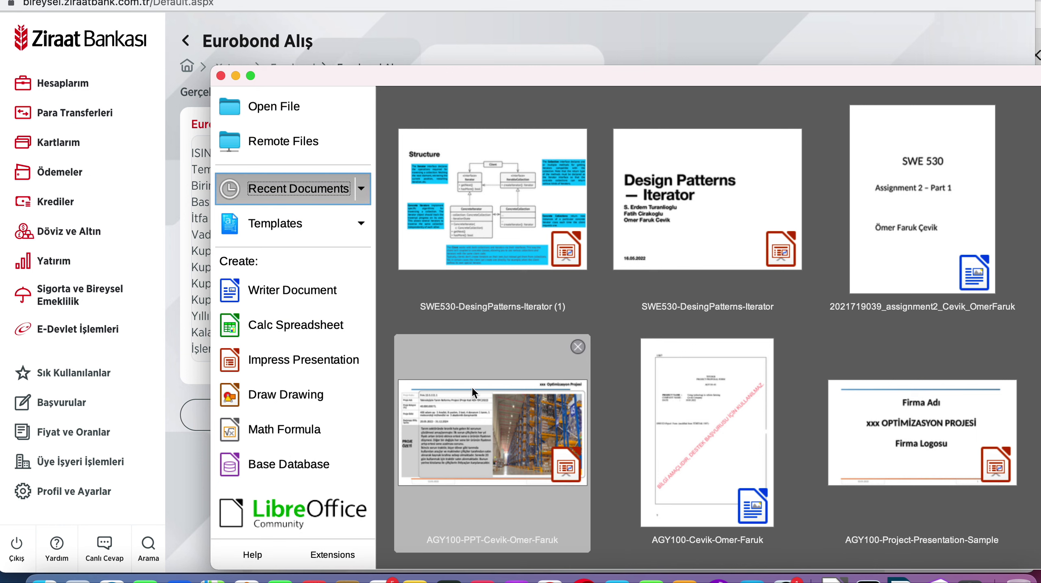
{"action": "left_click", "coordinate": [330, 334]}
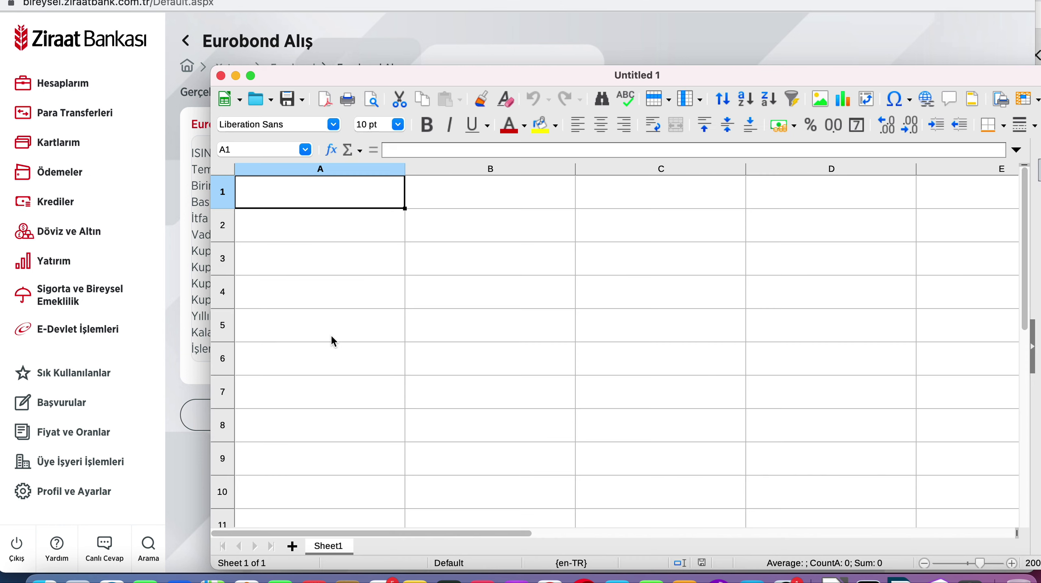
{"action": "left_click_drag", "start_coordinate": [434, 72], "coordinate": [665, 20]}
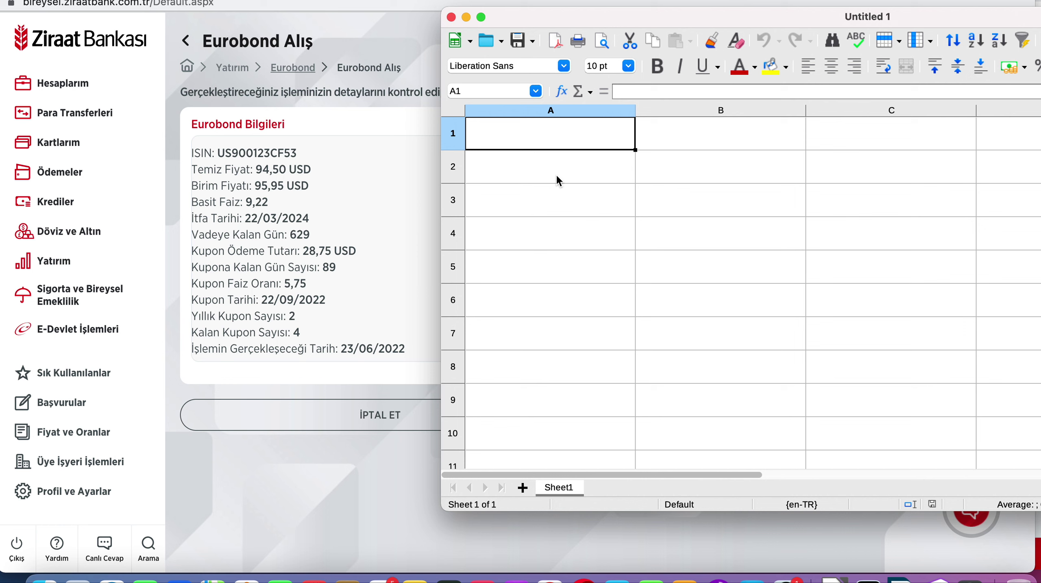
Step: Enter the first coupon date 09/22/2022 in cell A1 and the coupon payment 28.75 in cell B1
{"action": "type", "text": "09/22"}
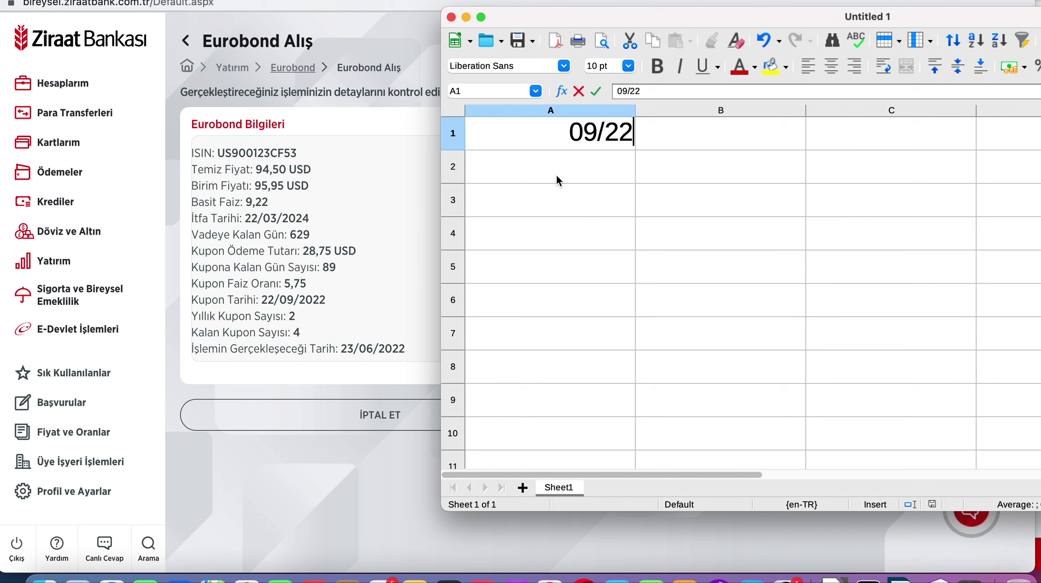
{"action": "type", "text": "/2022"}
{"action": "key", "text": "Return"}
{"action": "left_click", "coordinate": [593, 149]}
{"action": "left_click", "coordinate": [692, 144]}
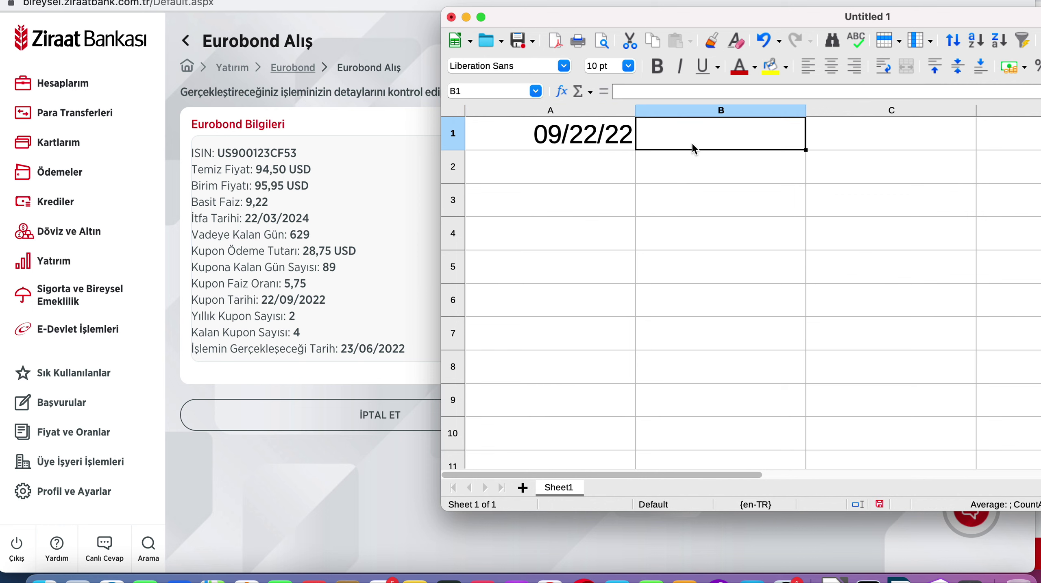
{"action": "type", "text": "28."}
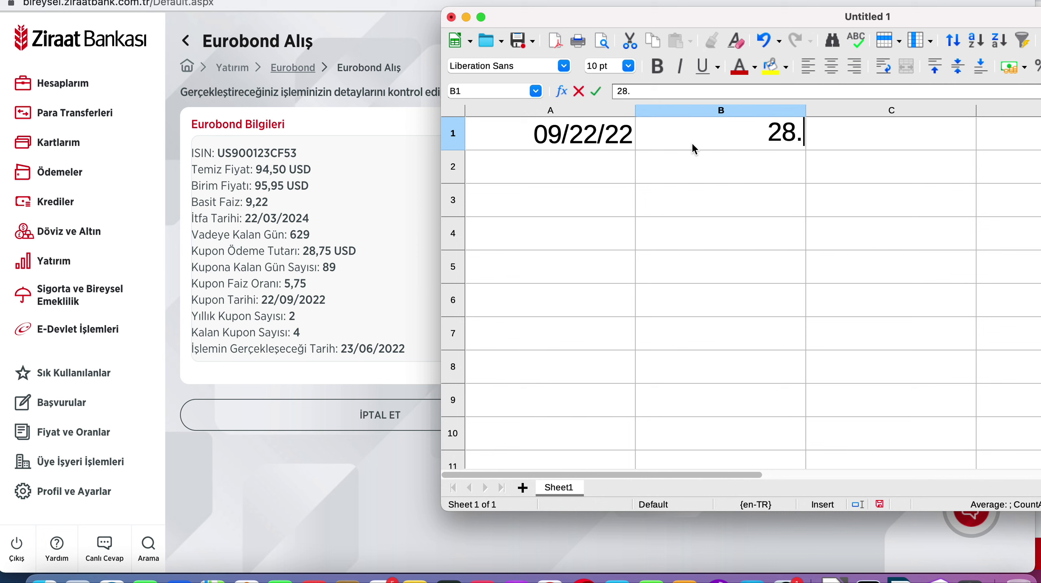
{"action": "type", "text": "75"}
{"action": "key", "text": "Return"}
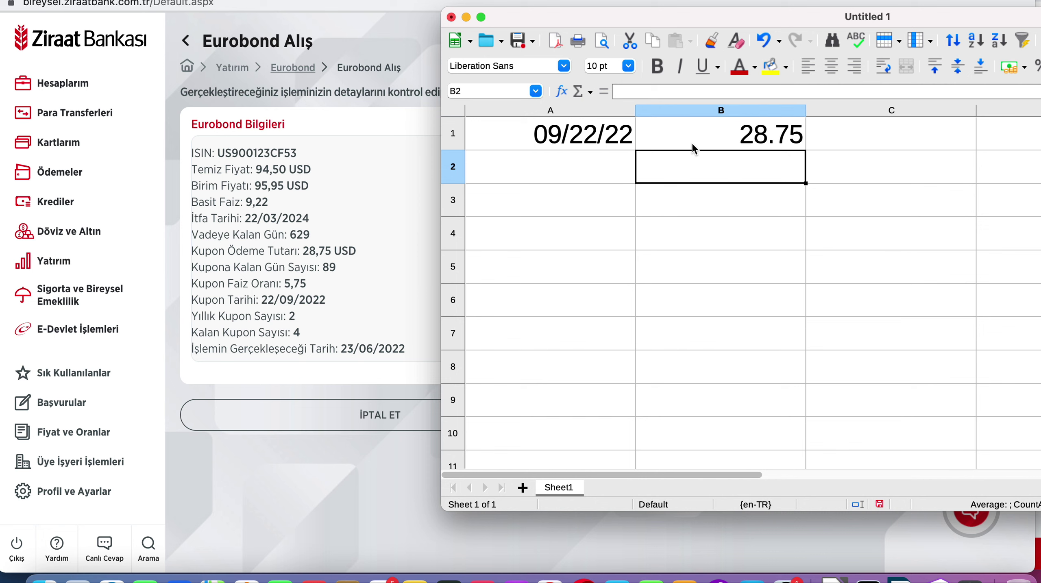
Step: Enter the second coupon date 03/22/2023 in cell A2
{"action": "key", "text": "Left"}
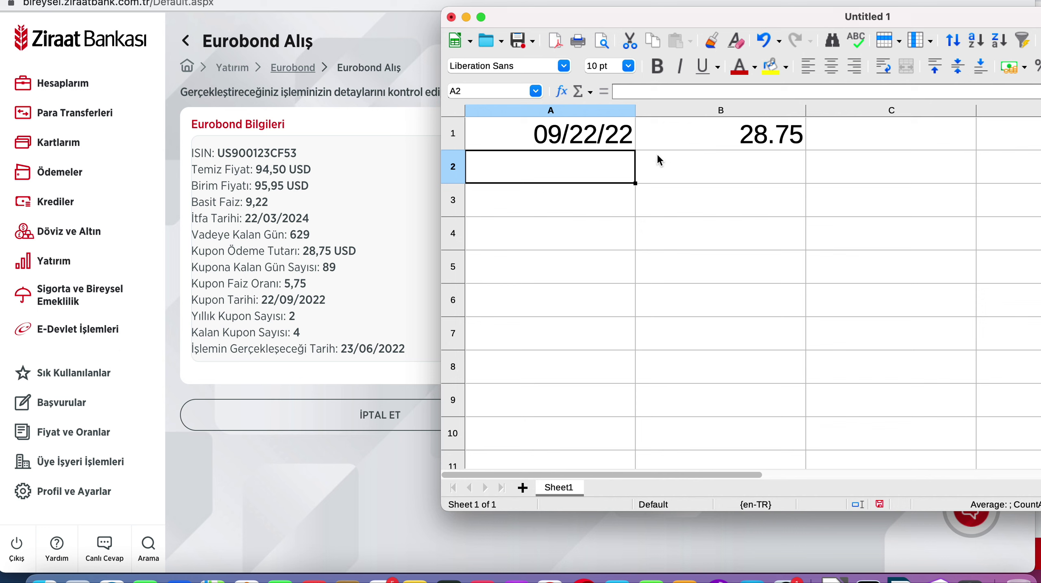
{"action": "double_click", "coordinate": [597, 164]}
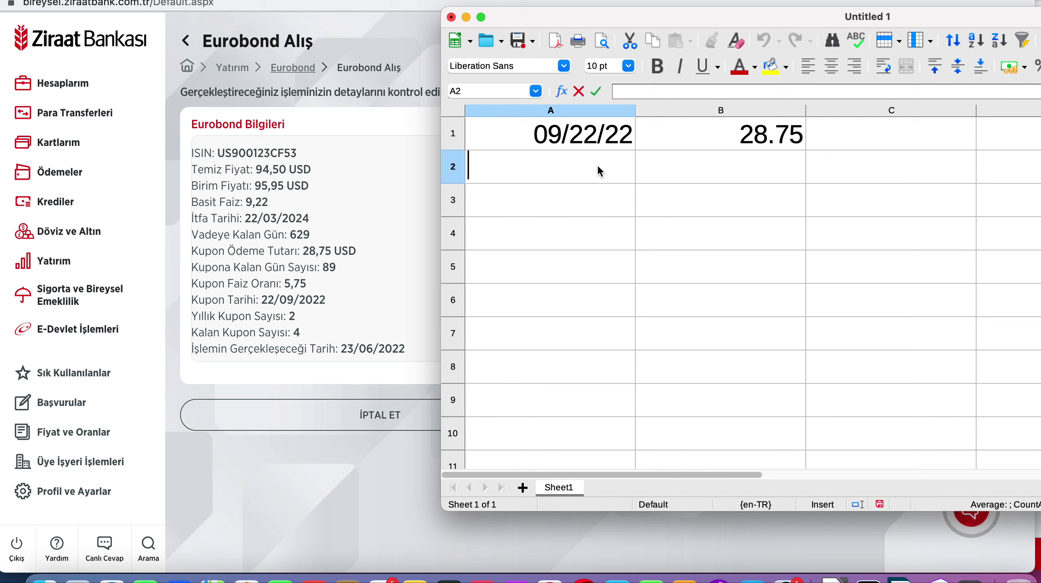
{"action": "type", "text": "03/"}
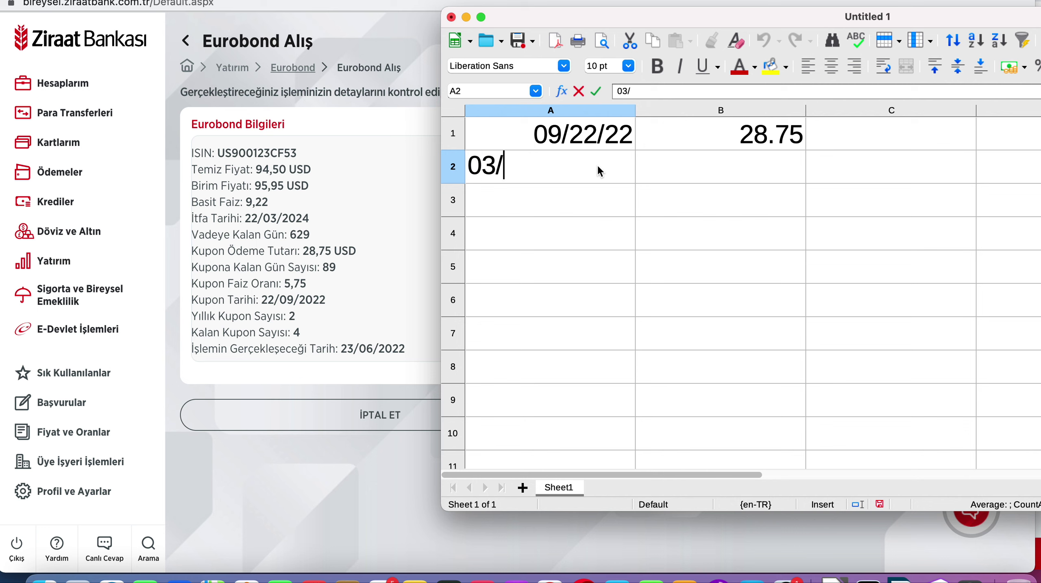
{"action": "type", "text": "23"}
{"action": "key", "text": "BackSpace"}
{"action": "key", "text": "Left"}
{"action": "key", "text": "Delete"}
{"action": "type", "text": "22/20"}
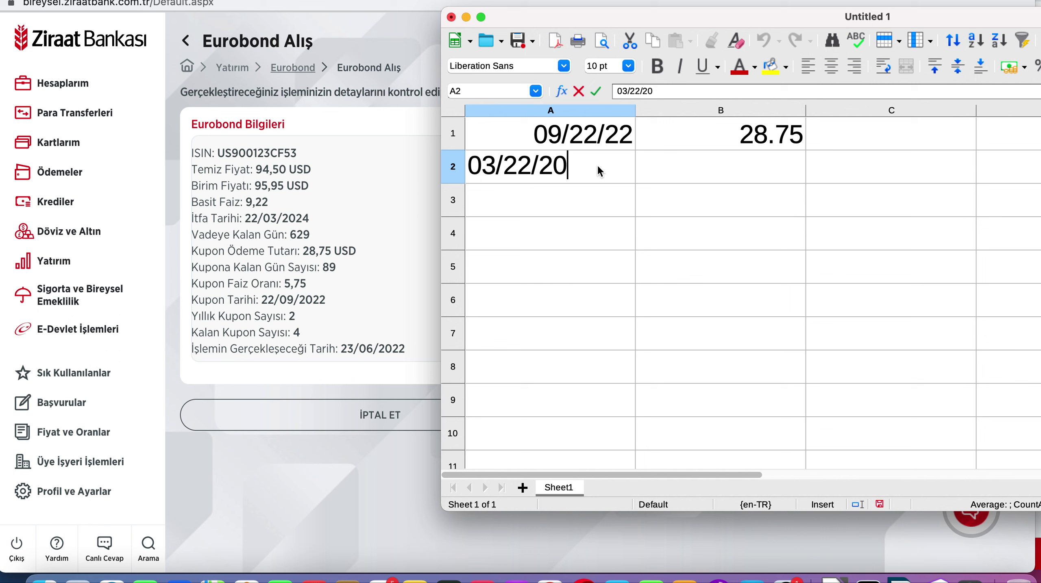
{"action": "type", "text": "23"}
{"action": "key", "text": "Return"}
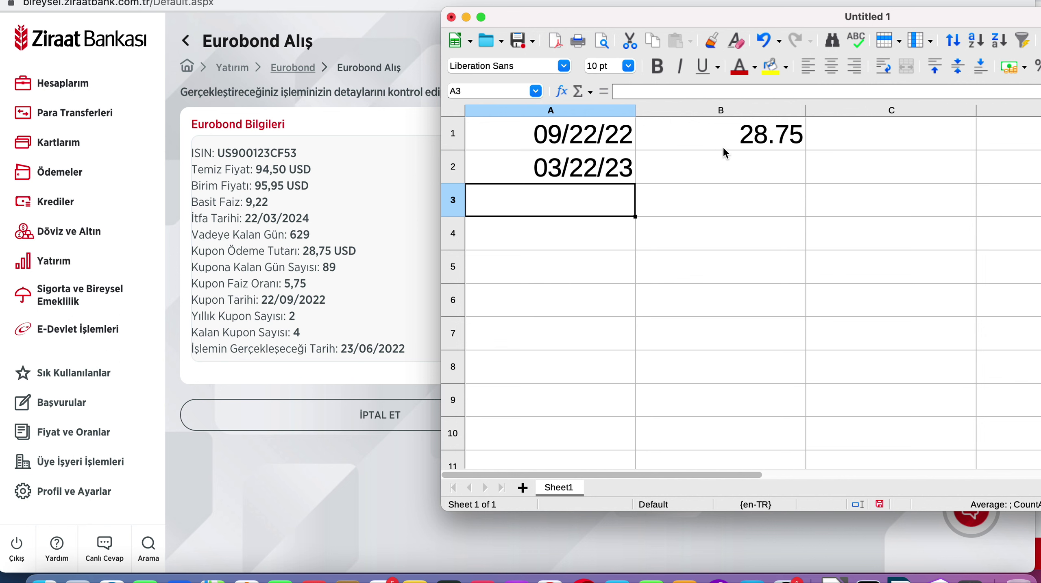
Step: Copy the coupon payment from cell B1 into cell B2
{"action": "left_click", "coordinate": [728, 146]}
{"action": "key", "text": "super+c"}
{"action": "left_click", "coordinate": [711, 180]}
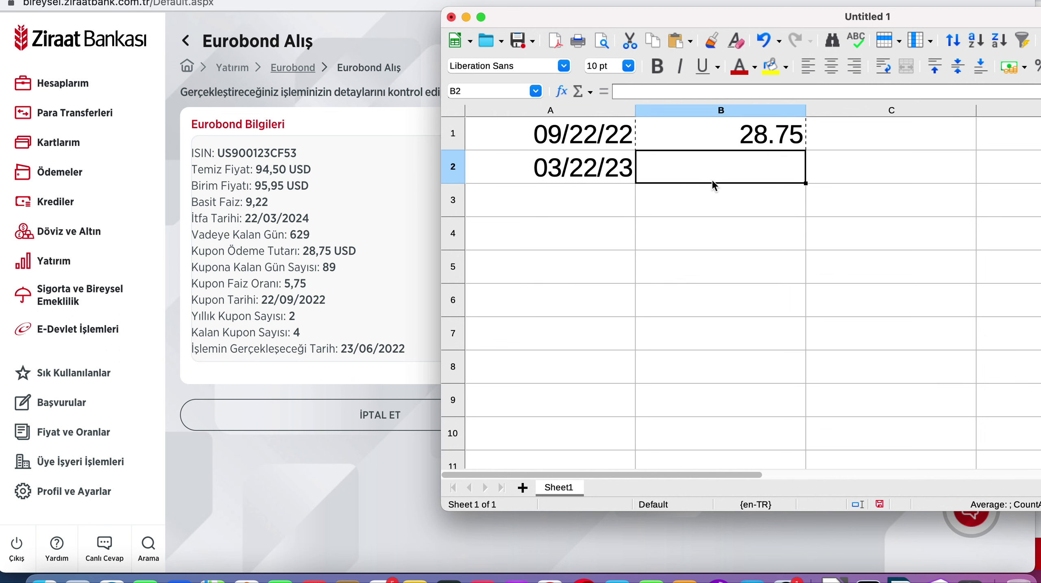
{"action": "key", "text": "super+v"}
{"action": "left_click", "coordinate": [576, 201]}
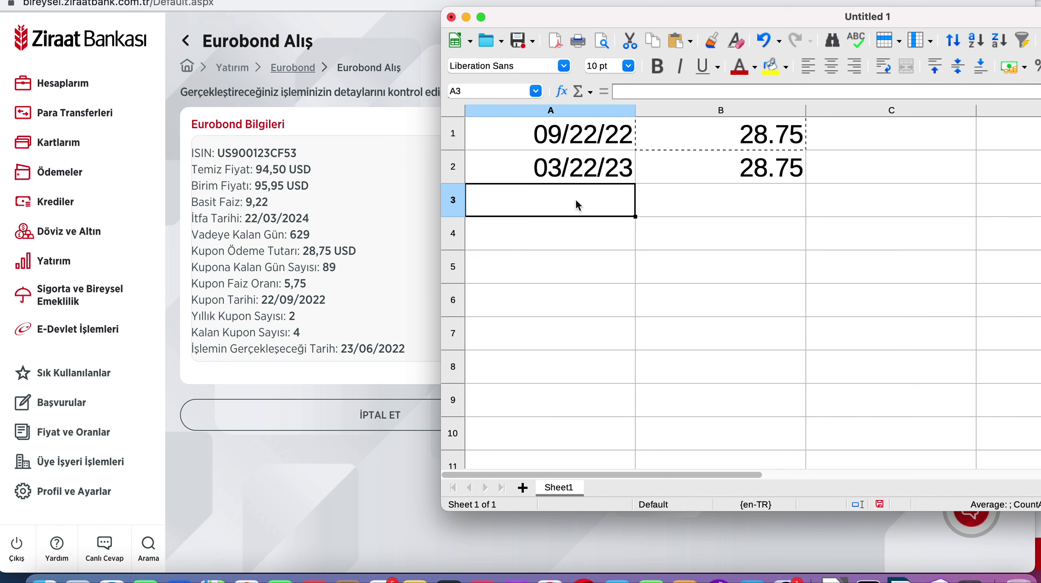
{"action": "left_click", "coordinate": [719, 123]}
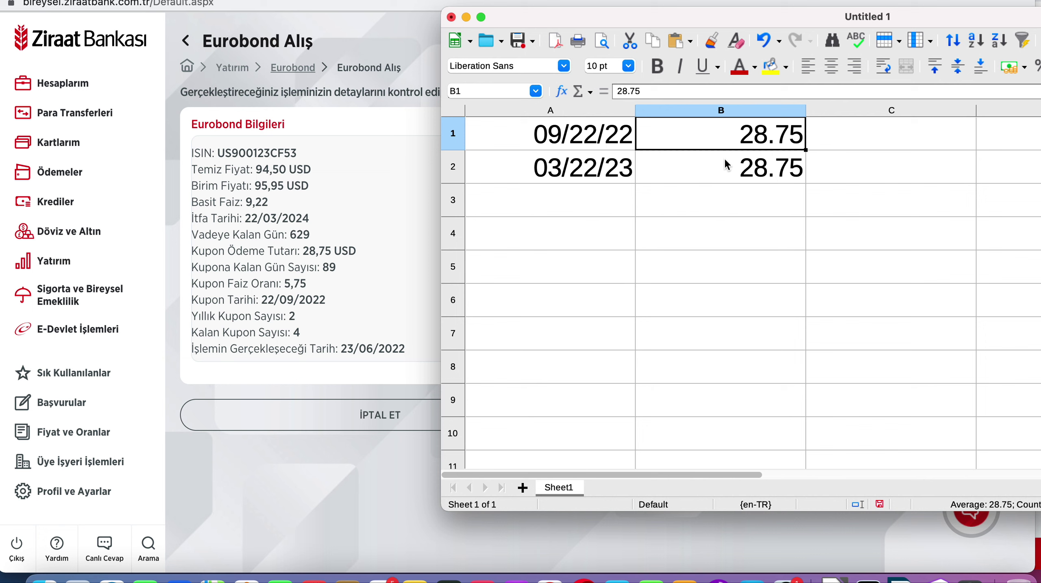
{"action": "left_click", "coordinate": [725, 171]}
{"action": "left_click", "coordinate": [592, 208]}
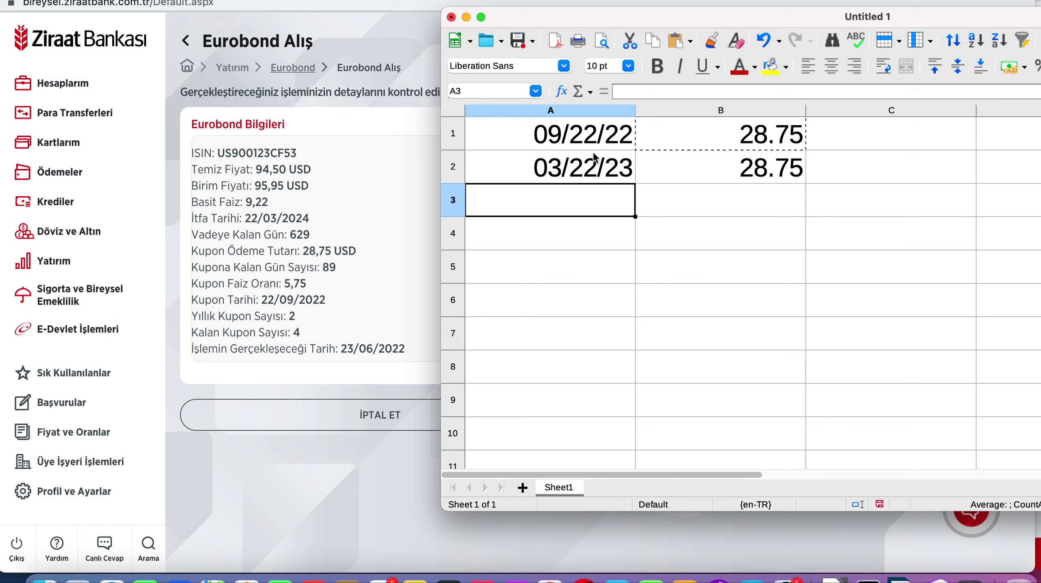
Step: Copy the date from cell A1 into cell A3 and change it to 09/22/2023
{"action": "left_click", "coordinate": [597, 136]}
{"action": "key", "text": "super+c"}
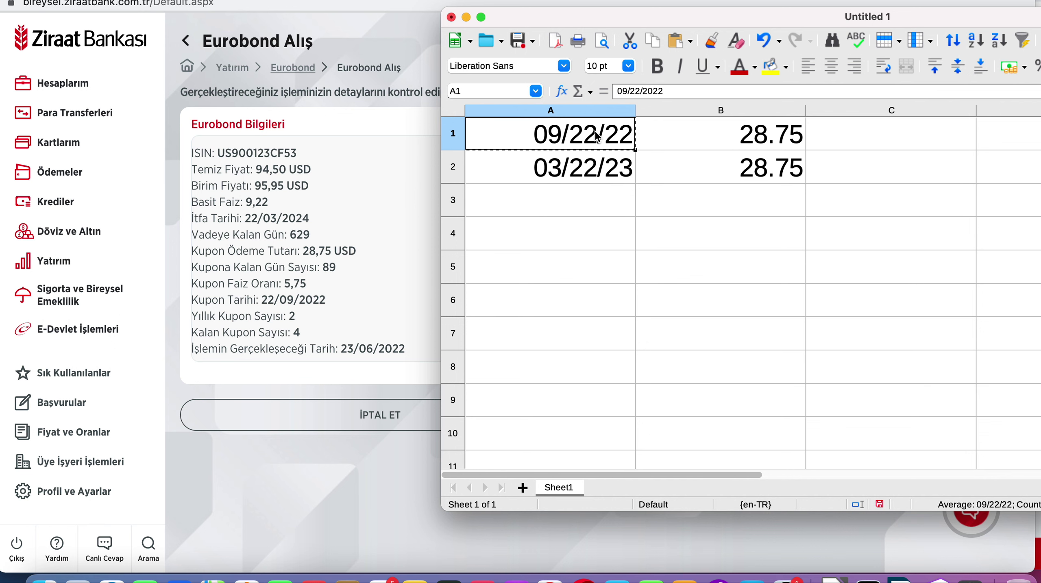
{"action": "left_click", "coordinate": [587, 206]}
{"action": "key", "text": "super+v"}
{"action": "double_click", "coordinate": [629, 203]}
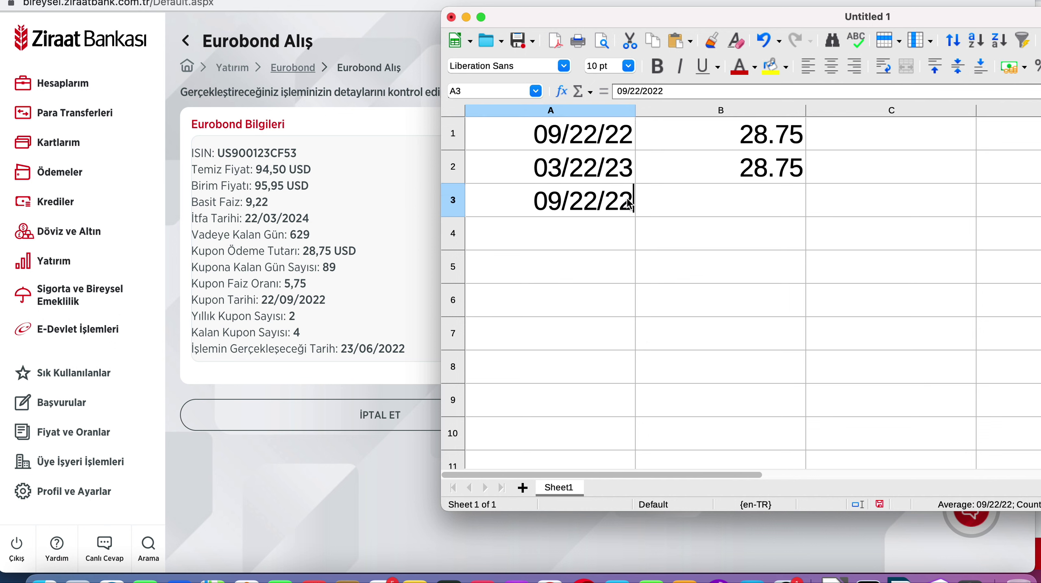
{"action": "key", "text": "BackSpace"}
{"action": "type", "text": "3"}
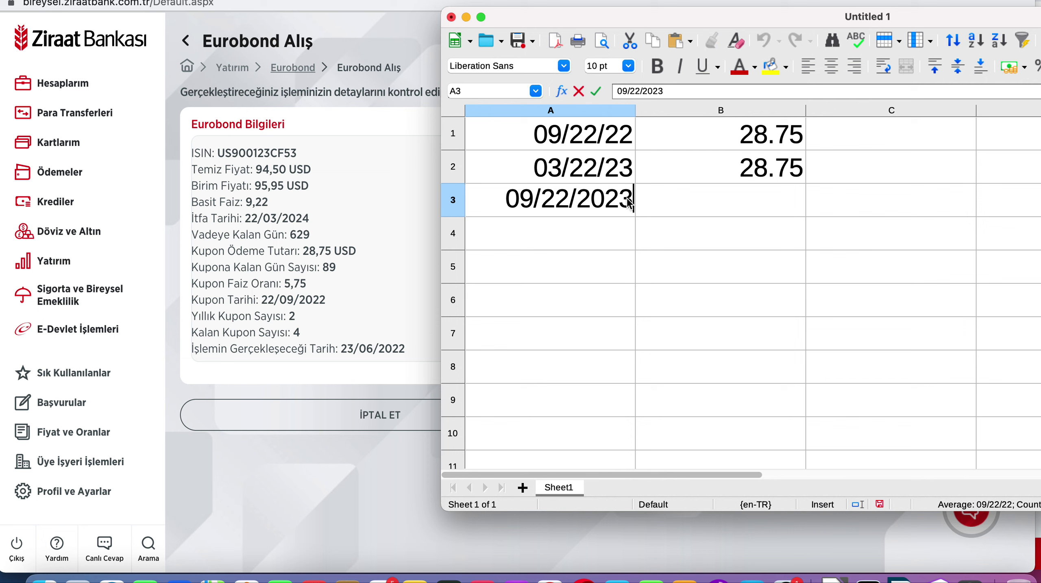
{"action": "key", "text": "Return"}
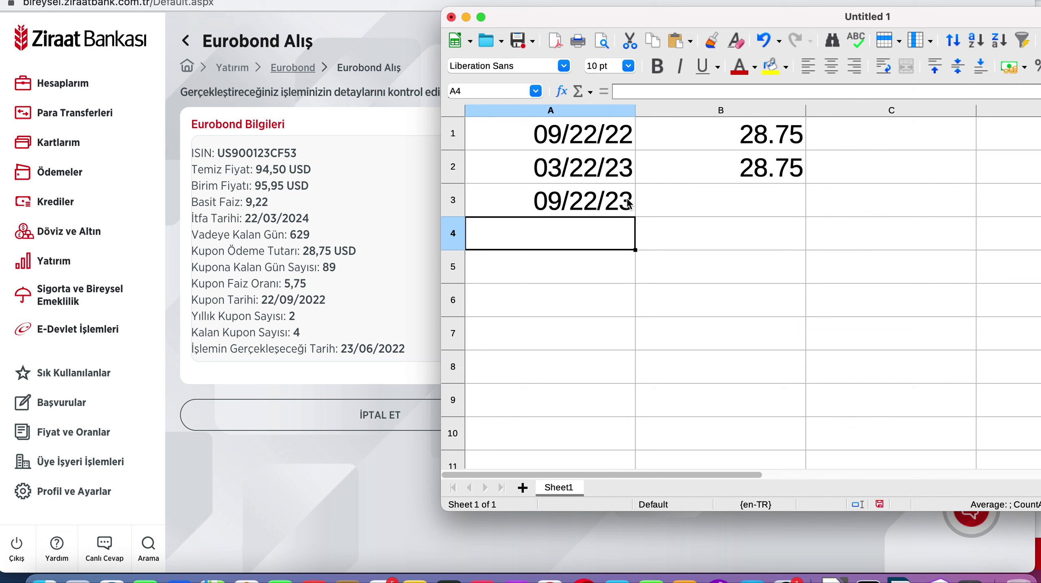
Step: Copy the date from cell A2 into cell A4 and change its year to make it 03/22/2024
{"action": "left_click", "coordinate": [608, 210]}
{"action": "left_click", "coordinate": [610, 180]}
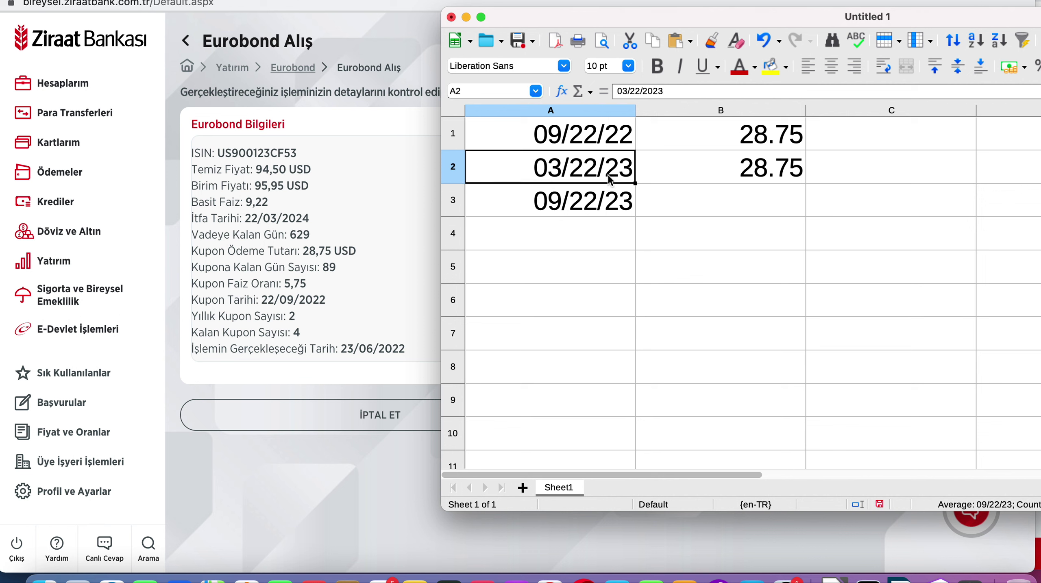
{"action": "left_click", "coordinate": [612, 233]}
{"action": "key", "text": "super+v"}
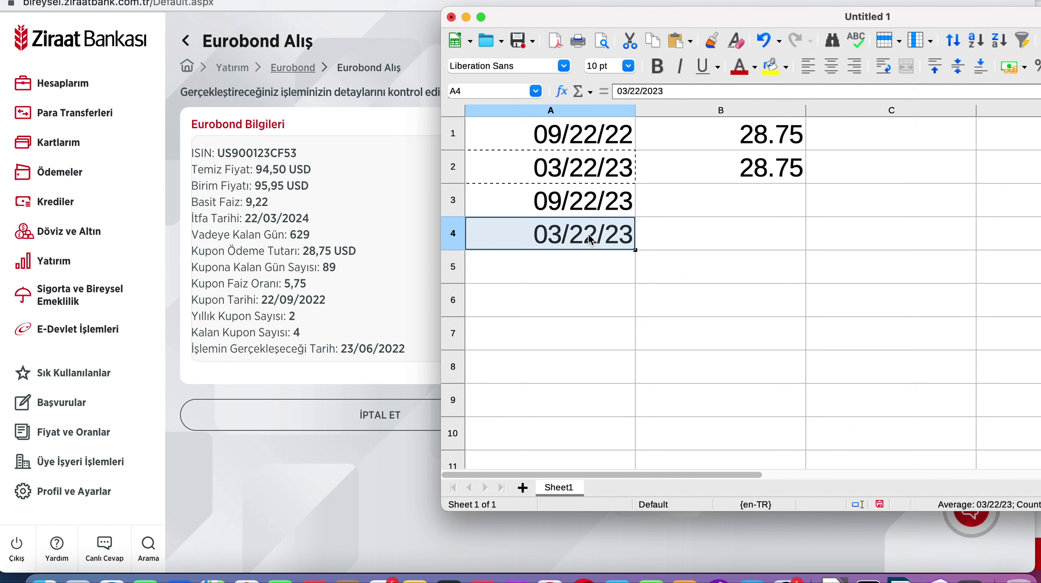
{"action": "double_click", "coordinate": [620, 232]}
{"action": "double_click", "coordinate": [619, 232]}
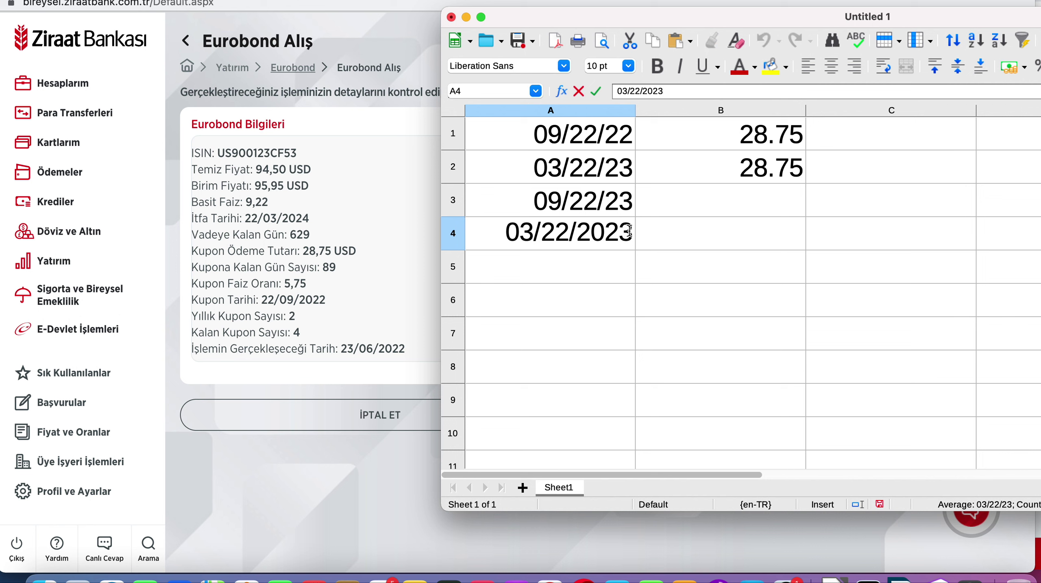
{"action": "key", "text": "BackSpace"}
{"action": "type", "text": "4"}
{"action": "key", "text": "Return"}
Step: Enter the final payment of principal plus coupon, 1028.75, in cell B4
{"action": "left_click", "coordinate": [679, 235]}
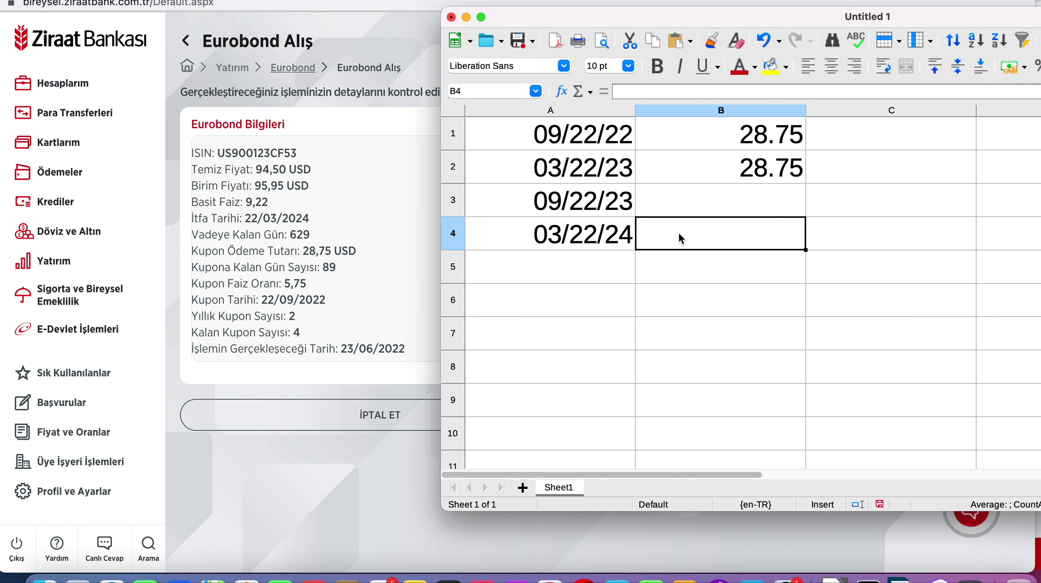
{"action": "type", "text": "10"}
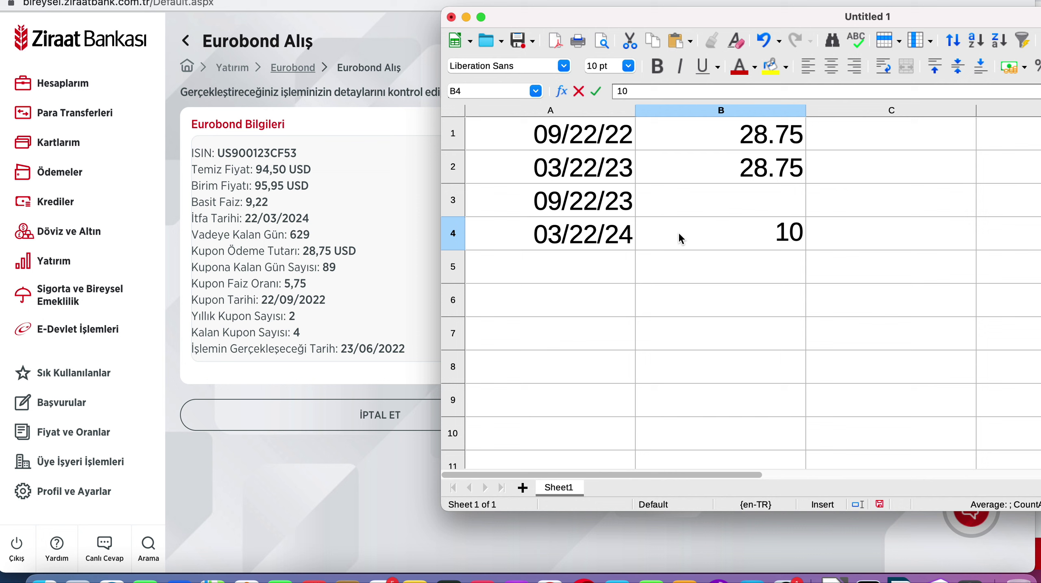
{"action": "type", "text": "28."}
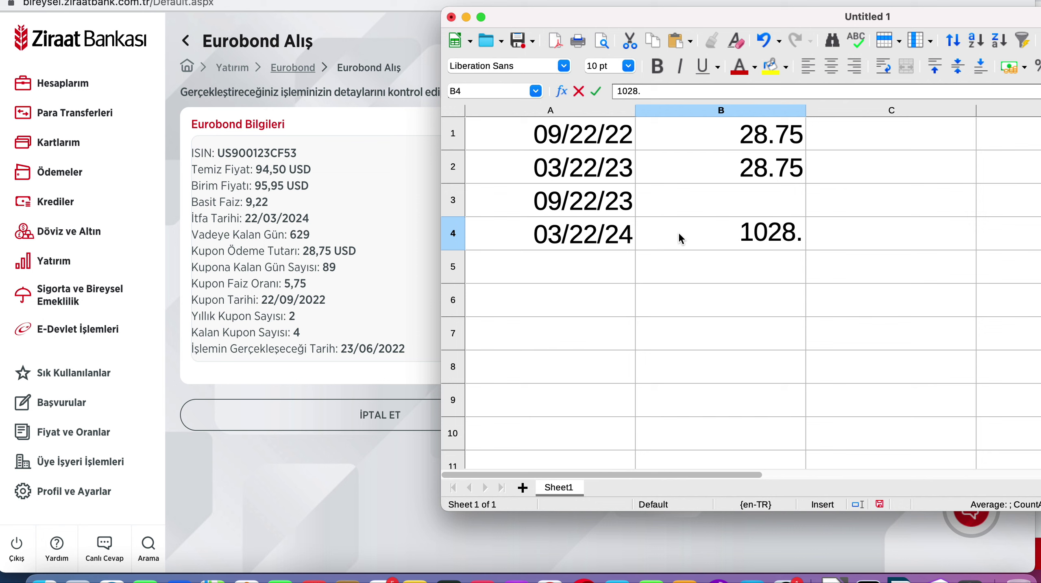
{"action": "type", "text": "75"}
{"action": "key", "text": "Return"}
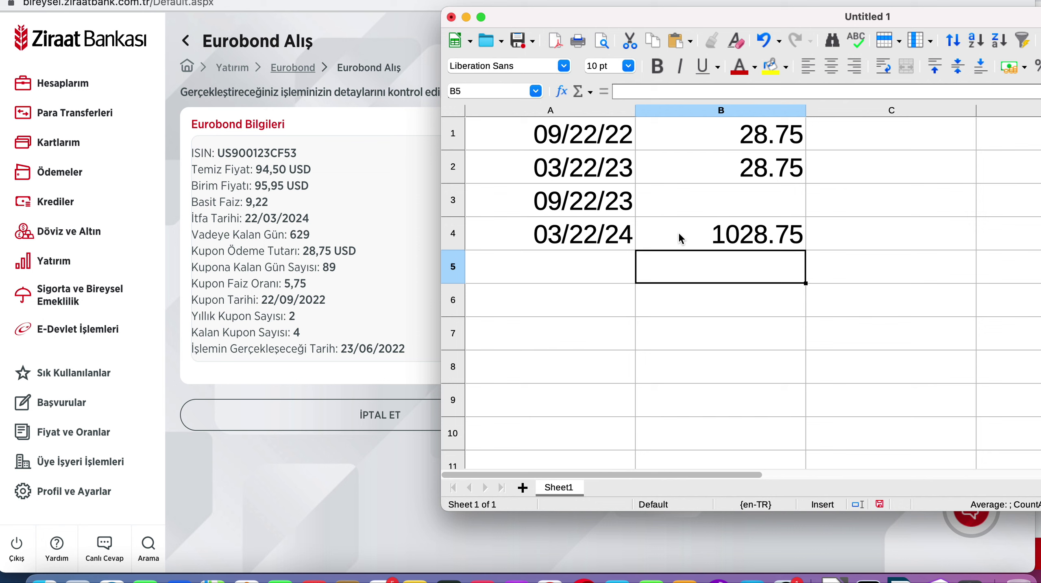
Step: Enter the third coupon payment 28.75 in cell B3
{"action": "left_click", "coordinate": [729, 209]}
{"action": "type", "text": "28.75"}
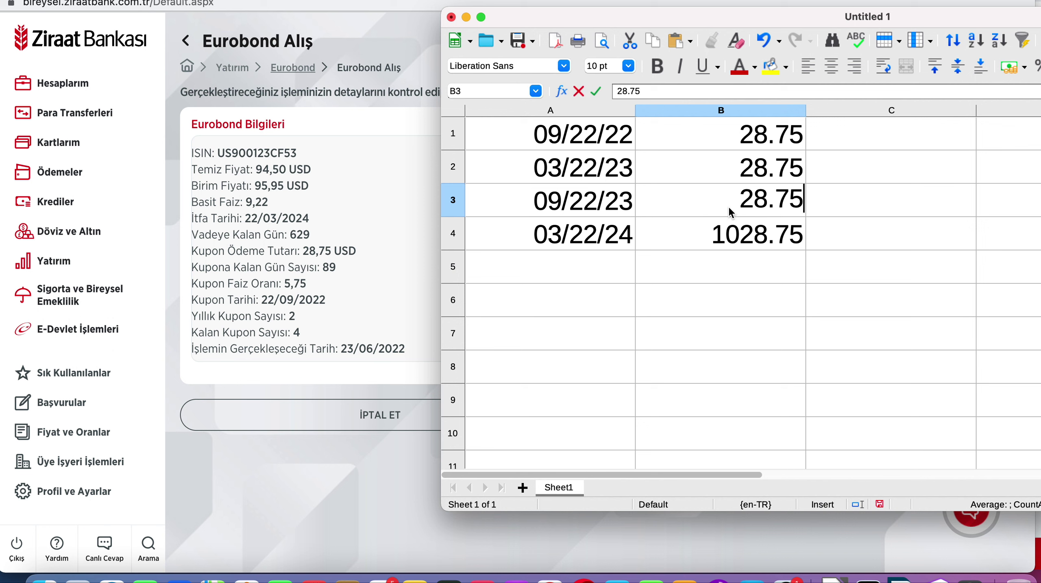
{"action": "key", "text": "Return"}
Step: Select the payment amounts in B1:B4 to review them together, and leave the selection at cell A6
{"action": "left_click_drag", "start_coordinate": [709, 137], "coordinate": [719, 216]}
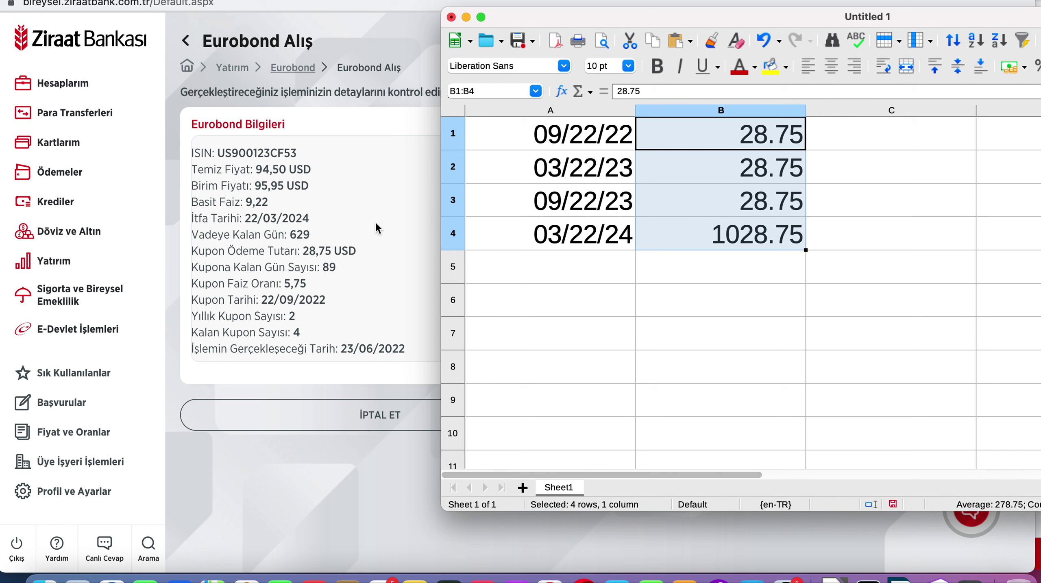
{"action": "left_click", "coordinate": [525, 301]}
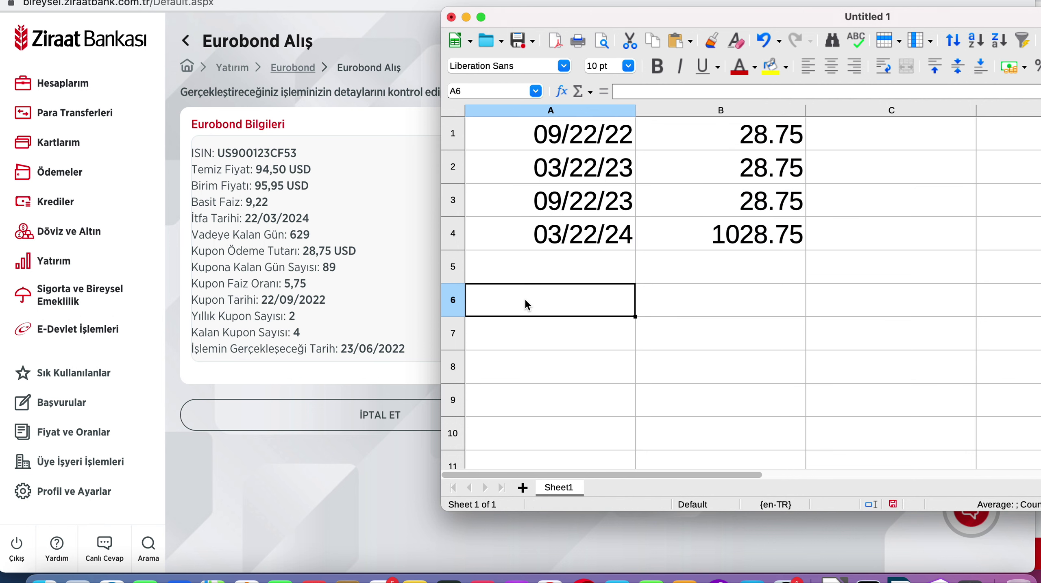
Step: Enter the bond price 959.5 in cell A6 and label it "Fiyat 21.06.2022" in cell B6
{"action": "type", "text": "959"}
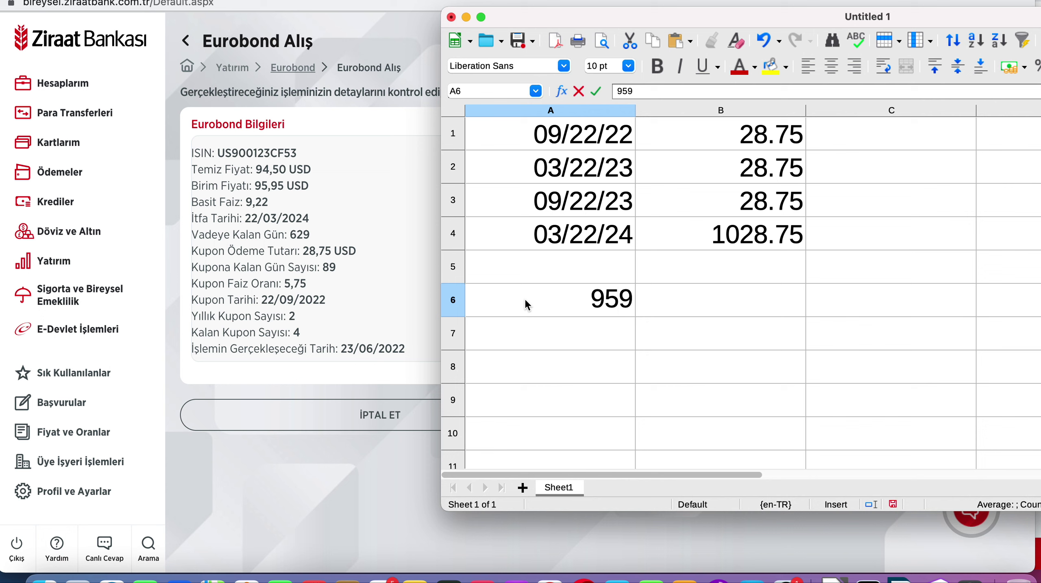
{"action": "type", "text": ".5"}
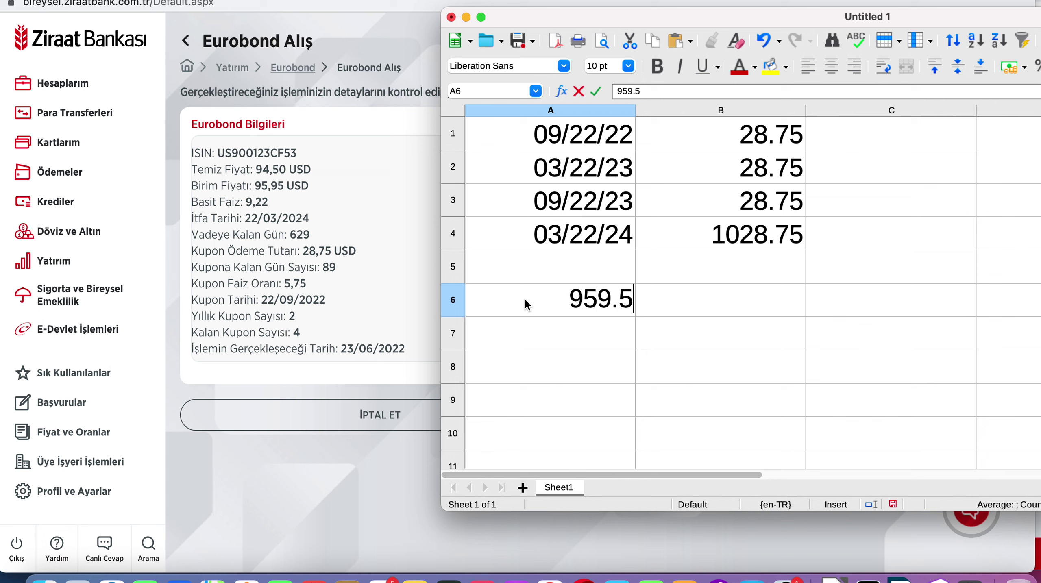
{"action": "key", "text": "Return"}
{"action": "key", "text": "Up"}
{"action": "key", "text": "Right"}
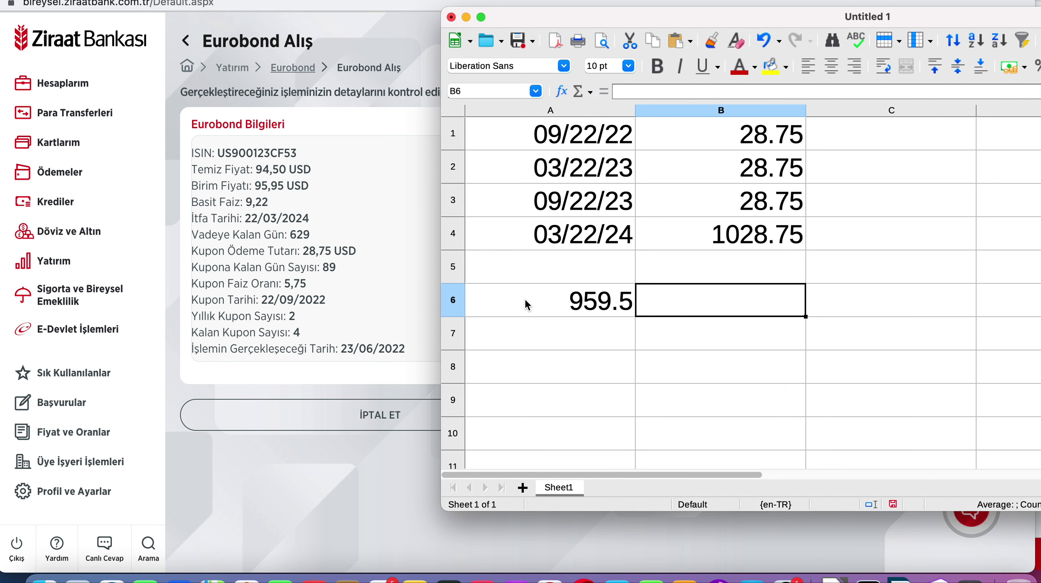
{"action": "type", "text": "Fiyat "}
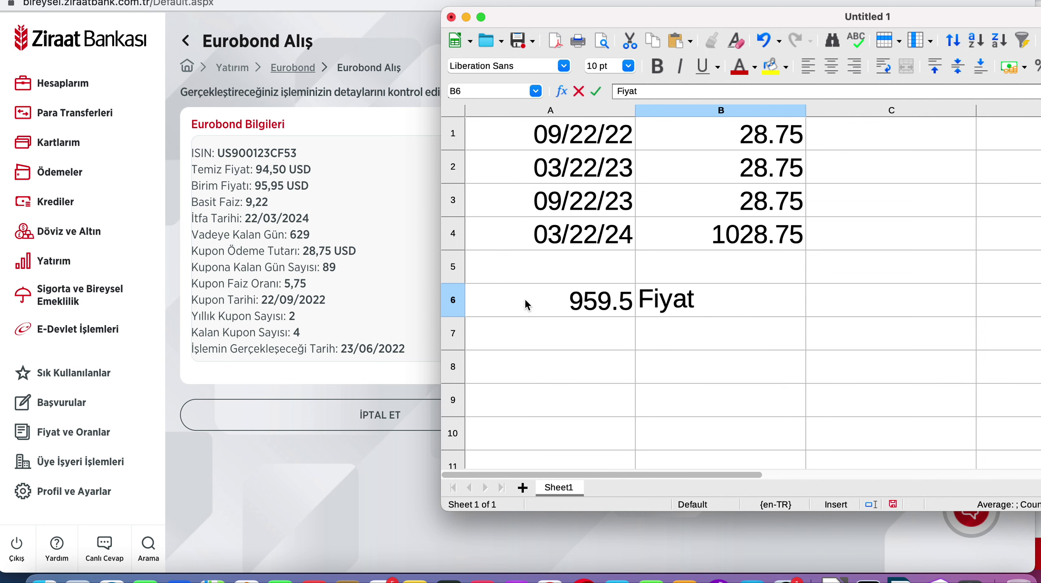
{"action": "type", "text": "21.06.2022"}
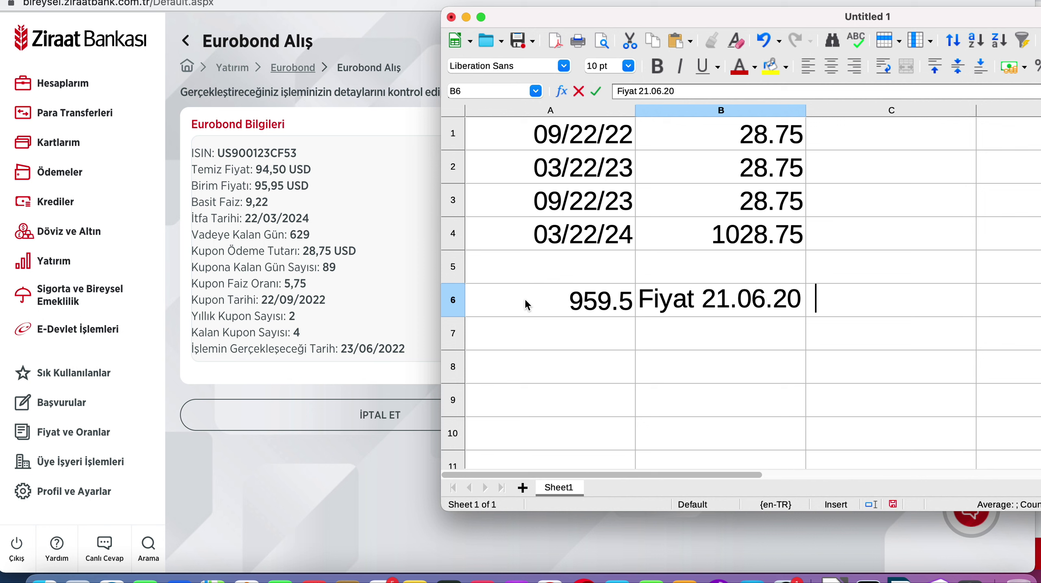
{"action": "key", "text": "Return"}
Step: Enter the next day's date, 22.06.2022, in cell B7 below the price label
{"action": "left_click", "coordinate": [576, 311]}
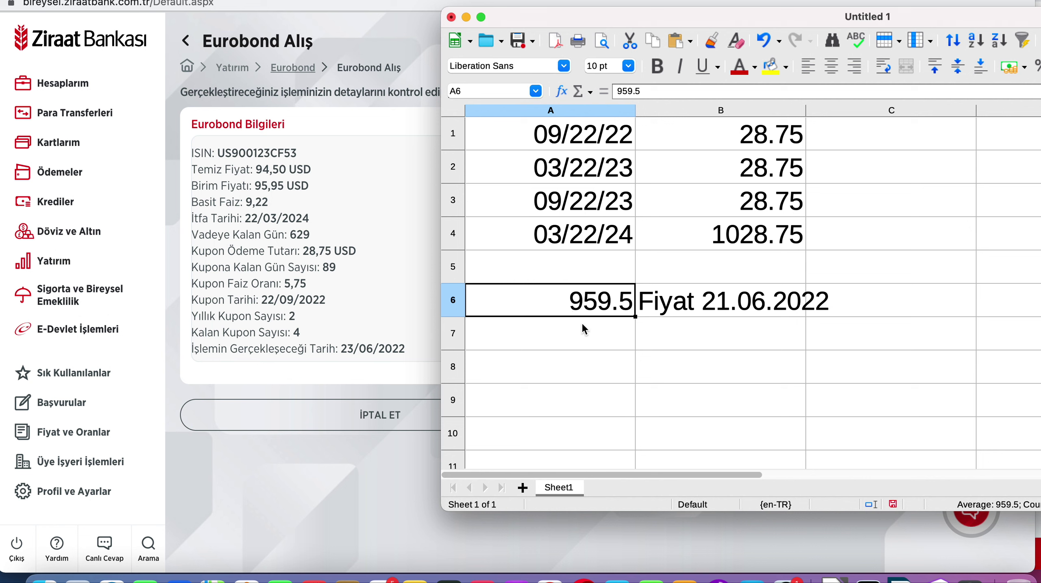
{"action": "left_click_drag", "start_coordinate": [740, 135], "coordinate": [743, 229]}
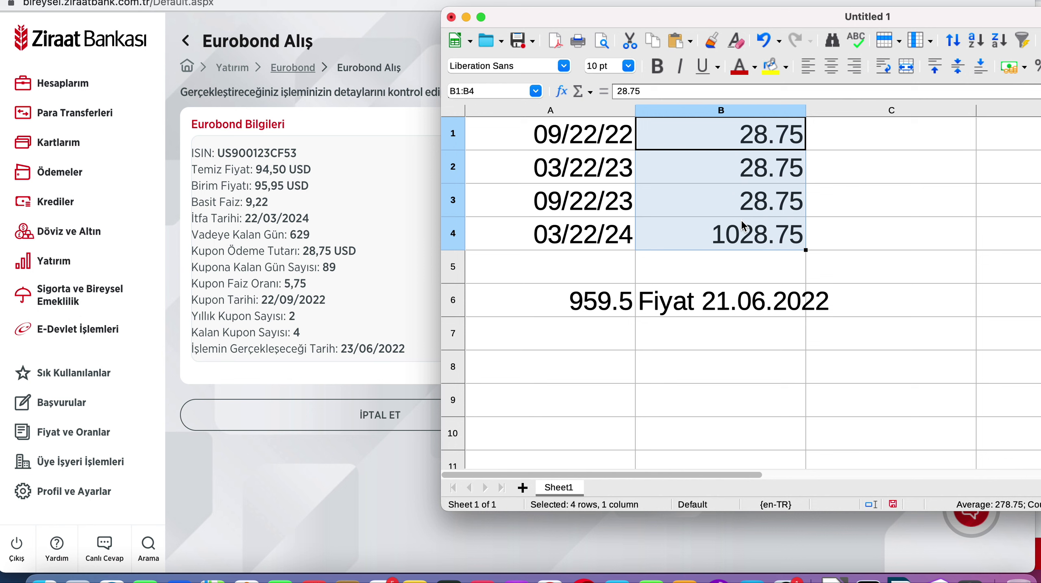
{"action": "left_click", "coordinate": [615, 315]}
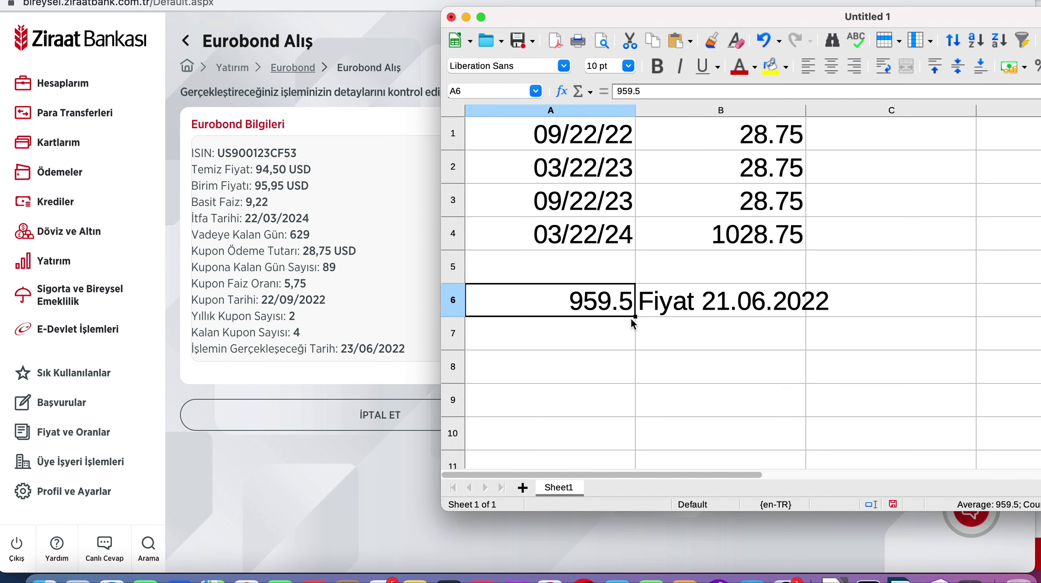
{"action": "left_click", "coordinate": [728, 347]}
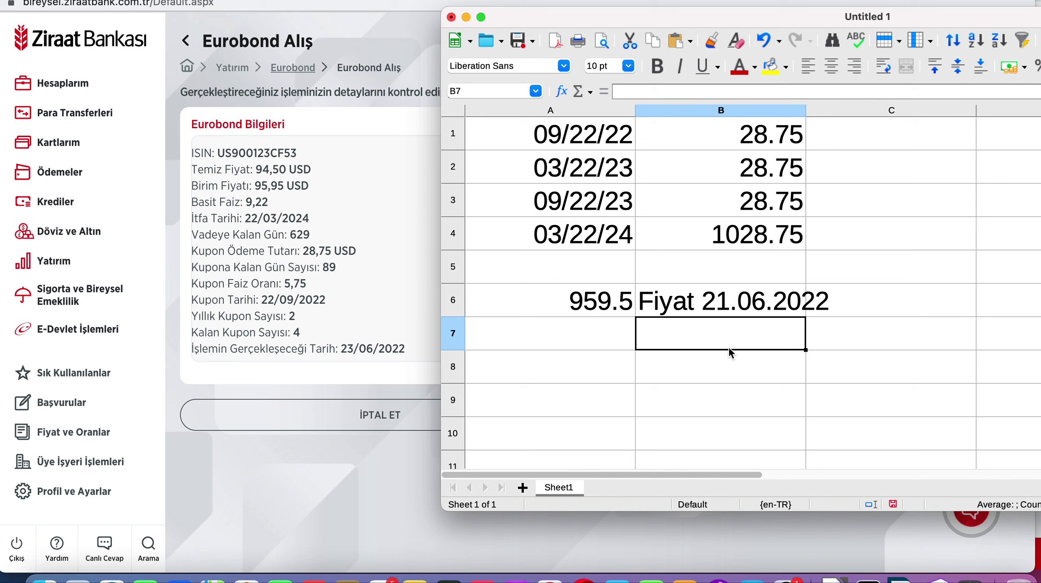
{"action": "type", "text": "22.06.2022"}
{"action": "key", "text": "Return"}
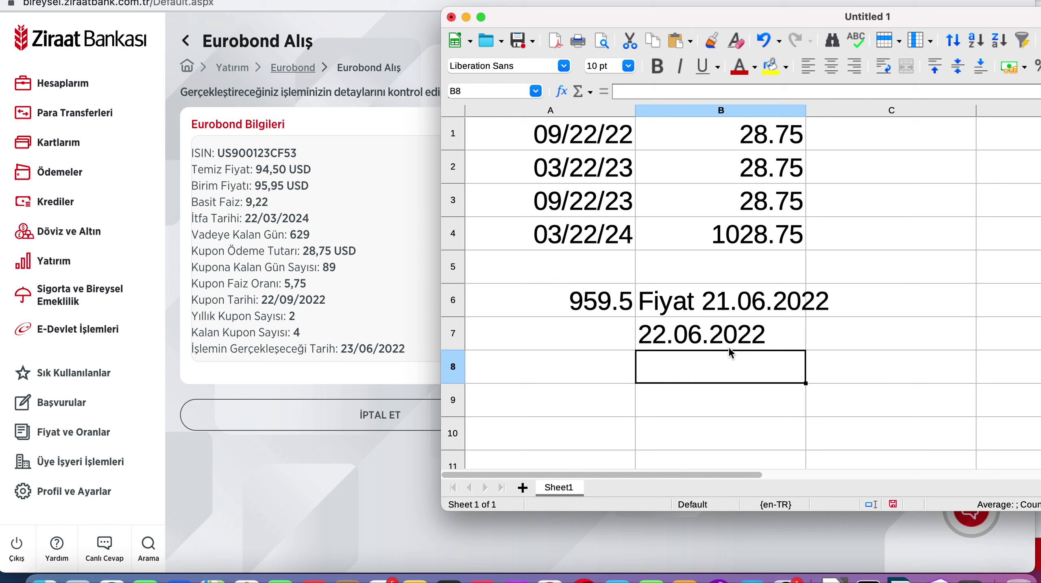
{"action": "left_click", "coordinate": [622, 339]}
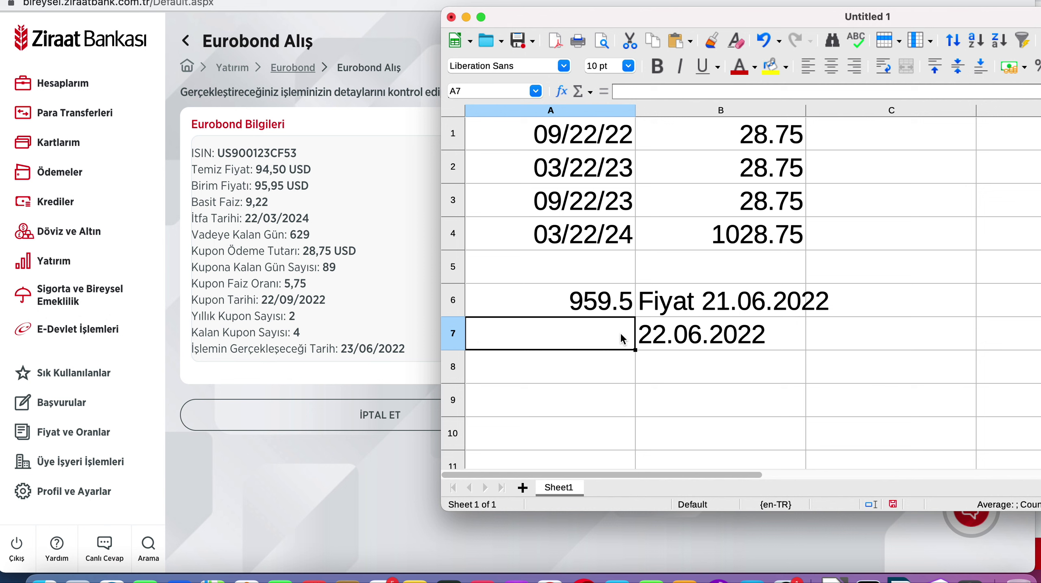
Step: Enter "Cds 800" in cell C6 and "Libor 0.8" in cell D6 alongside the 21.06.2022 price
{"action": "left_click", "coordinate": [922, 315]}
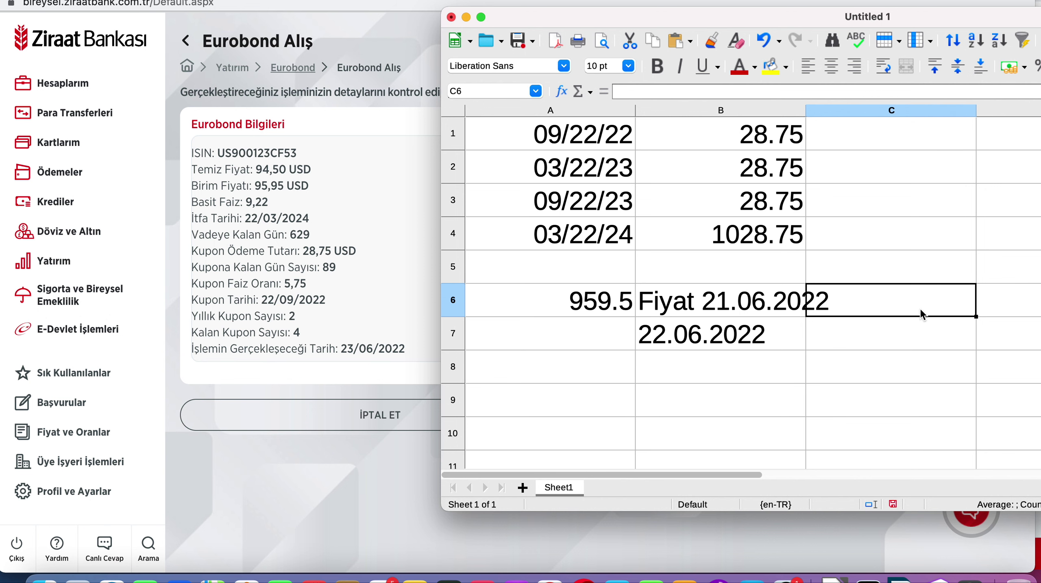
{"action": "type", "text": "cds"}
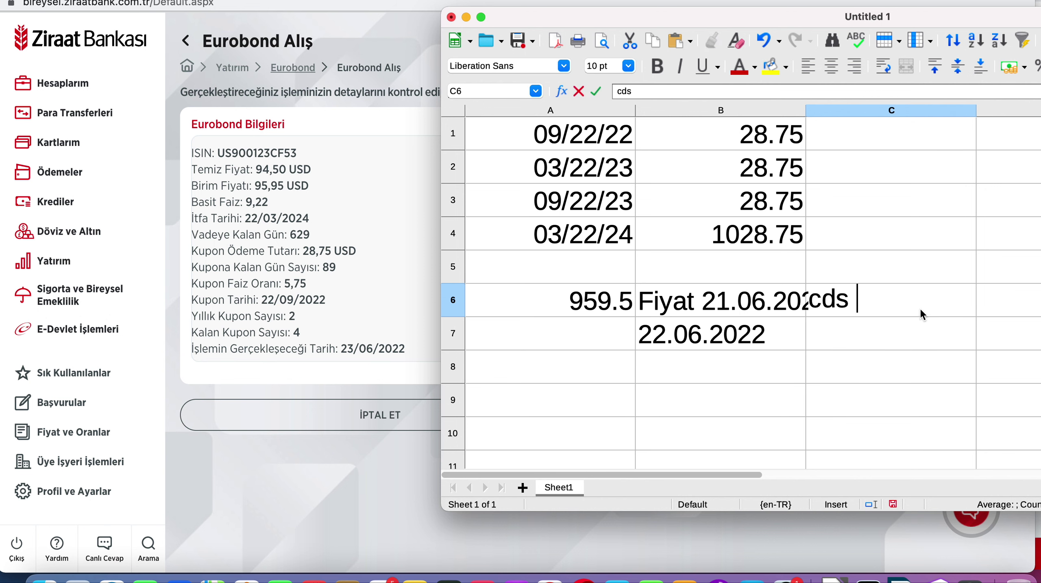
{"action": "type", "text": " 800"}
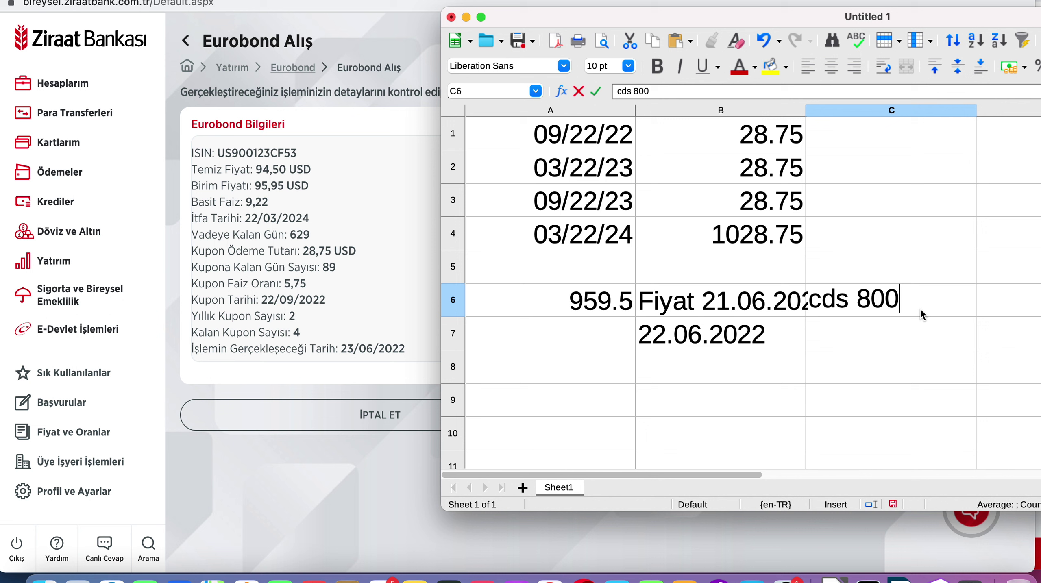
{"action": "key", "text": "Return"}
{"action": "key", "text": "Up"}
{"action": "key", "text": "Right"}
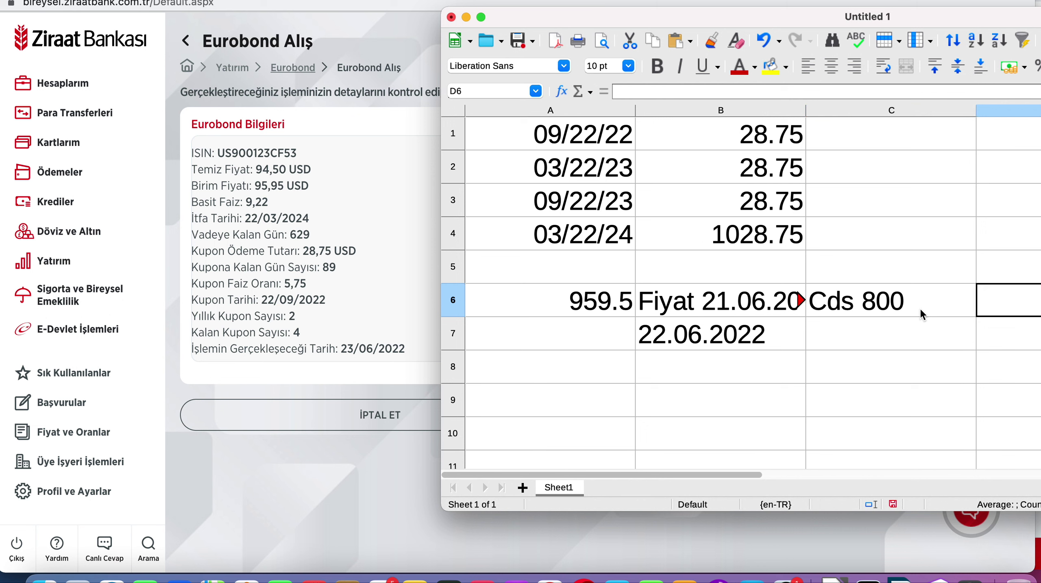
{"action": "type", "text": "libor"}
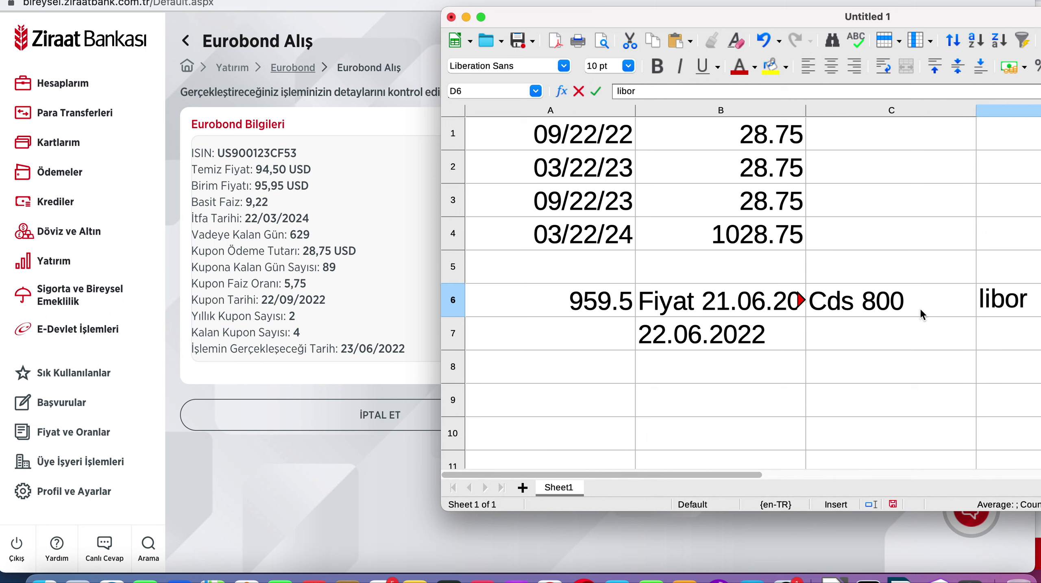
{"action": "type", "text": " 0.8"}
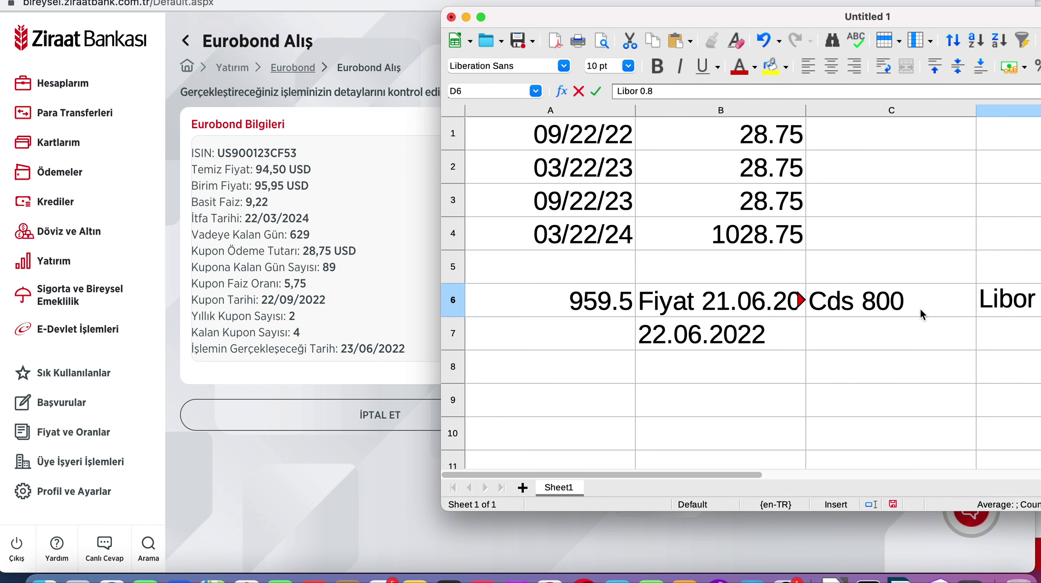
{"action": "key", "text": "Return"}
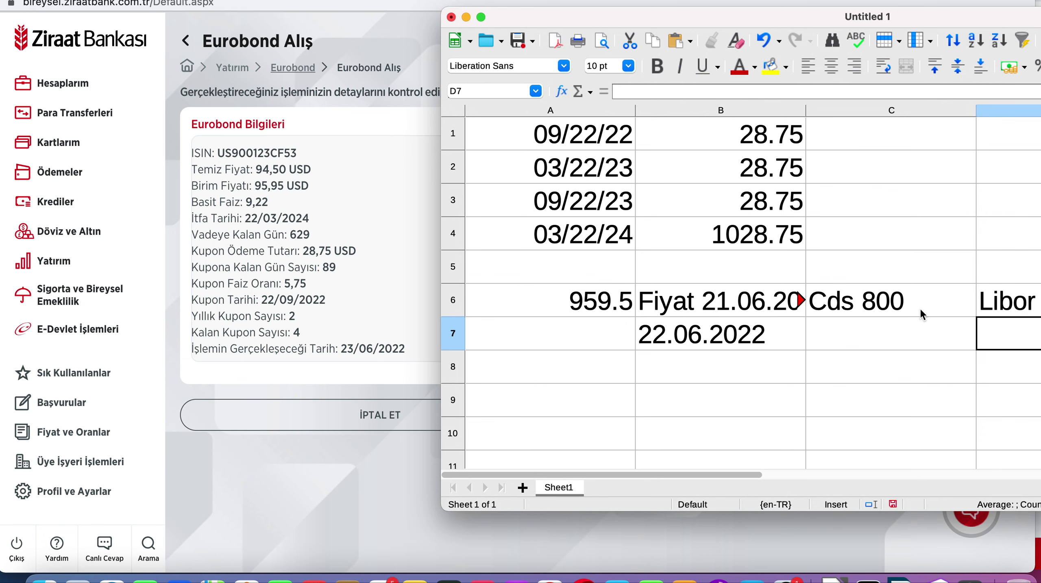
Step: Move the spreadsheet window so column D is fully visible, and enter 1200 in cell C7 and 0.8 in cell D7
{"action": "left_click_drag", "start_coordinate": [799, 23], "coordinate": [609, 46]}
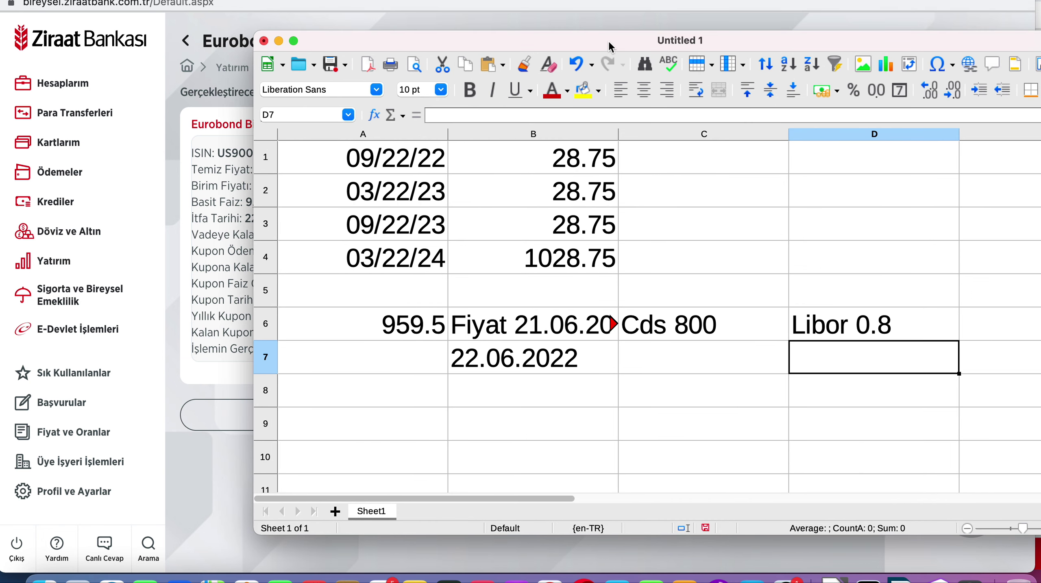
{"action": "left_click", "coordinate": [517, 354]}
{"action": "left_click", "coordinate": [685, 347]}
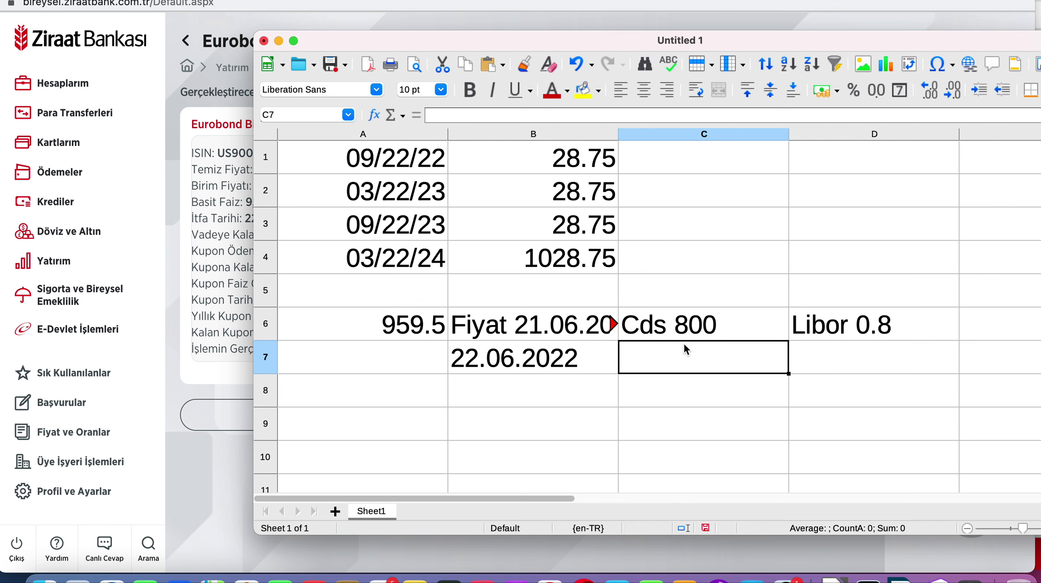
{"action": "type", "text": "1200"}
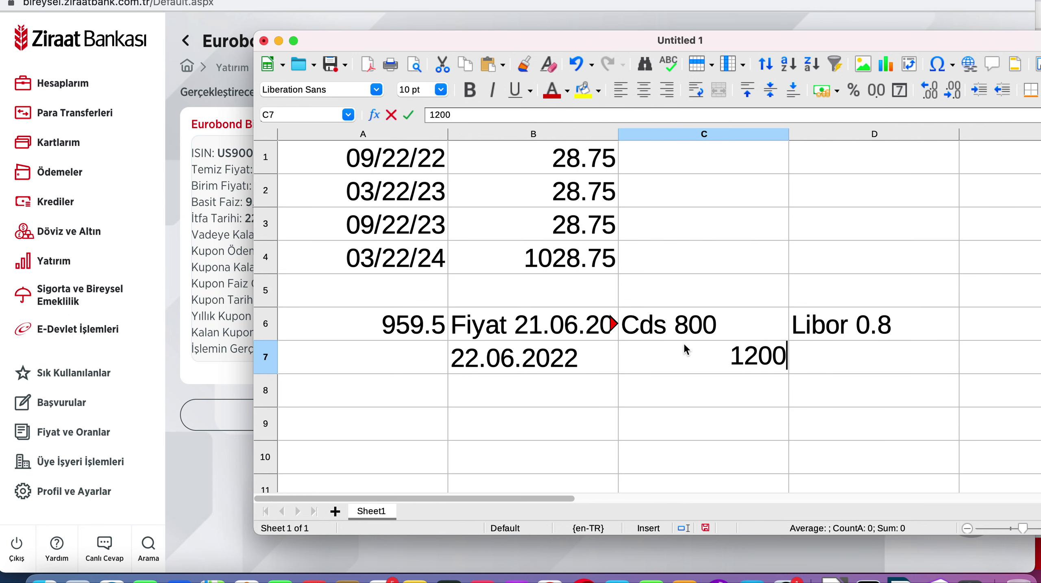
{"action": "key", "text": "Return"}
{"action": "left_click", "coordinate": [819, 354]}
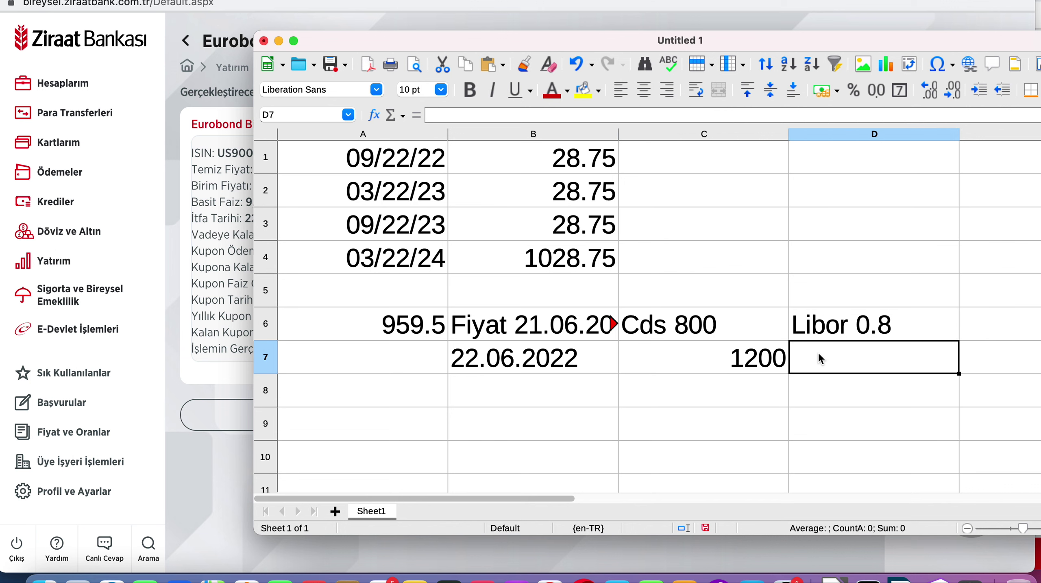
{"action": "type", "text": "0.8"}
{"action": "key", "text": "Return"}
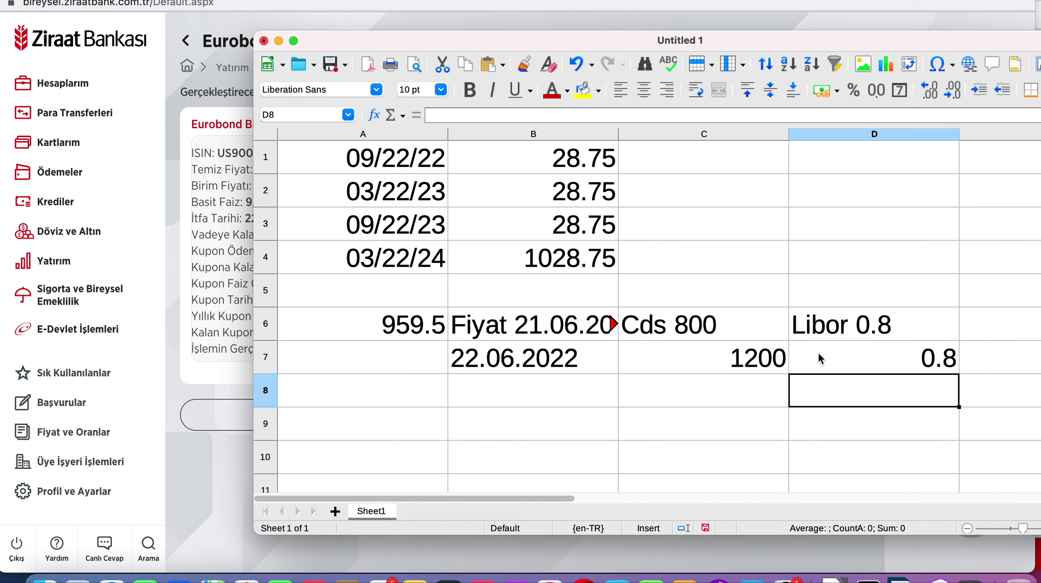
Step: Enter the 22.06.2022 bond price, 800, in cell A7
{"action": "left_click", "coordinate": [744, 356]}
{"action": "left_click", "coordinate": [561, 365]}
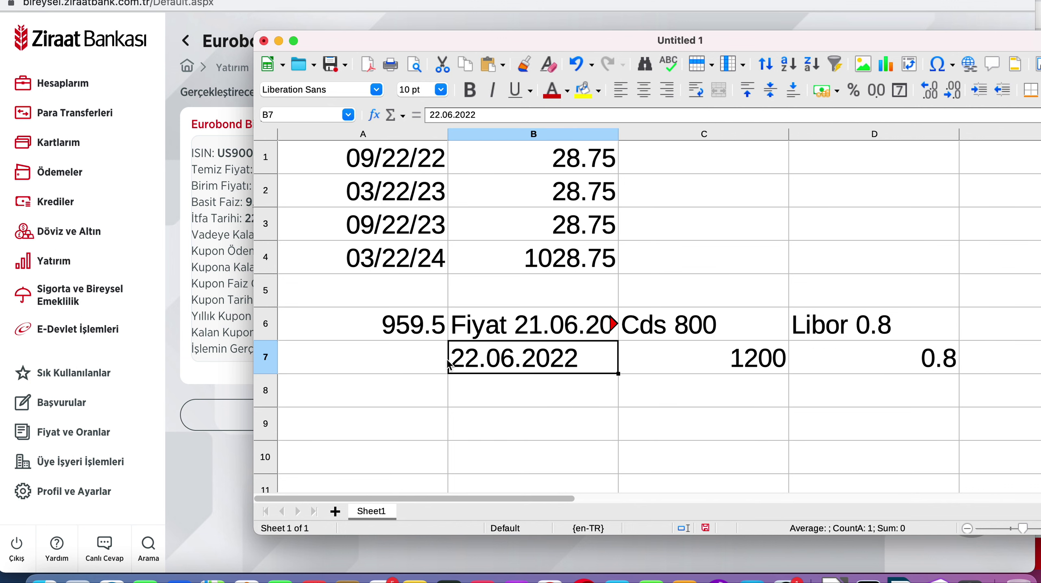
{"action": "left_click", "coordinate": [422, 359]}
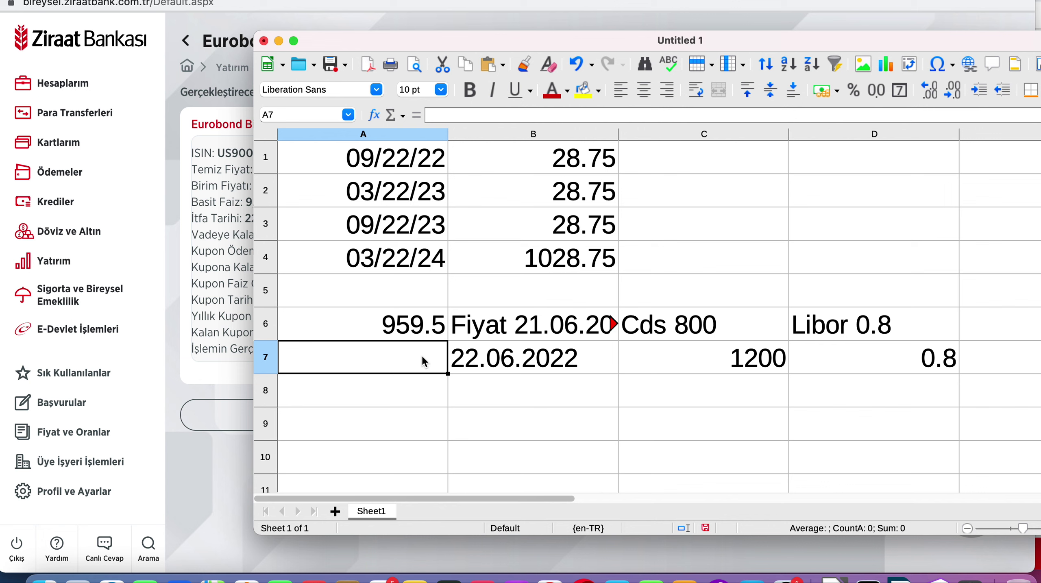
{"action": "type", "text": "800"}
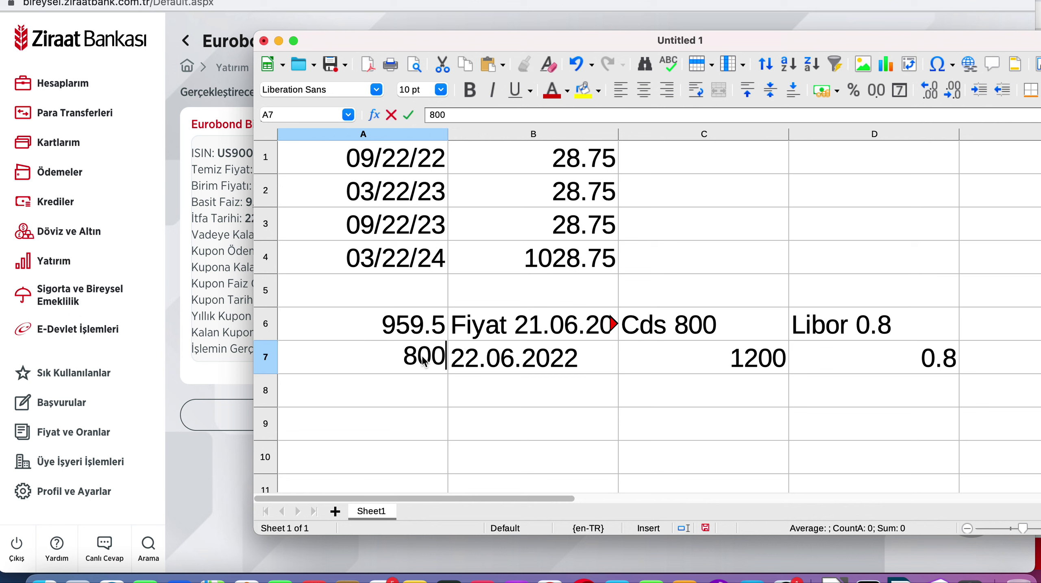
{"action": "key", "text": "Return"}
Step: Compare the two bond prices in A6 and A7 against the payment dates and amounts in A1:B4
{"action": "left_click", "coordinate": [425, 361]}
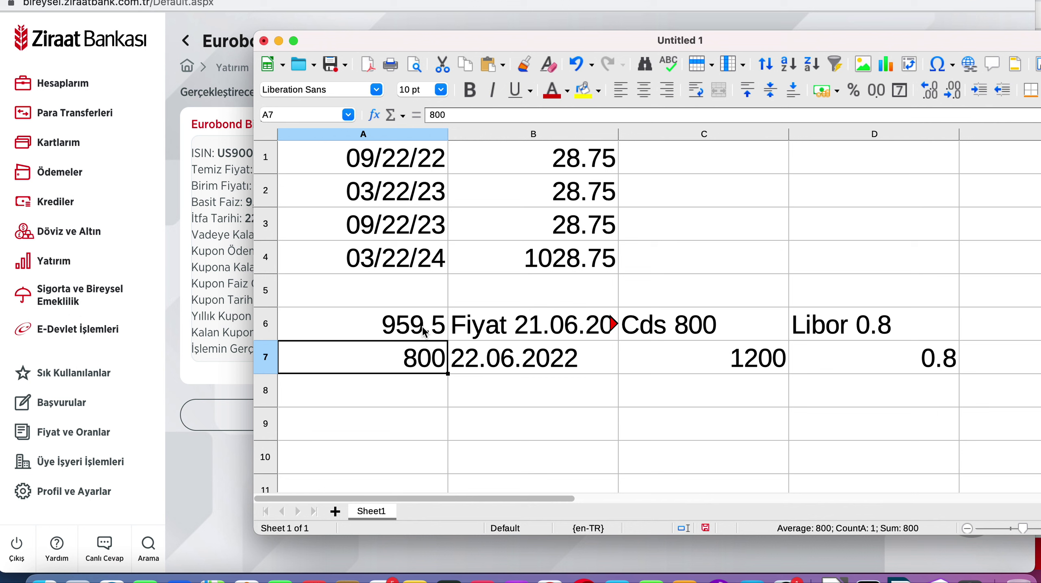
{"action": "left_click", "coordinate": [424, 331]}
{"action": "left_click", "coordinate": [421, 361]}
{"action": "left_click_drag", "start_coordinate": [523, 266], "coordinate": [520, 168]}
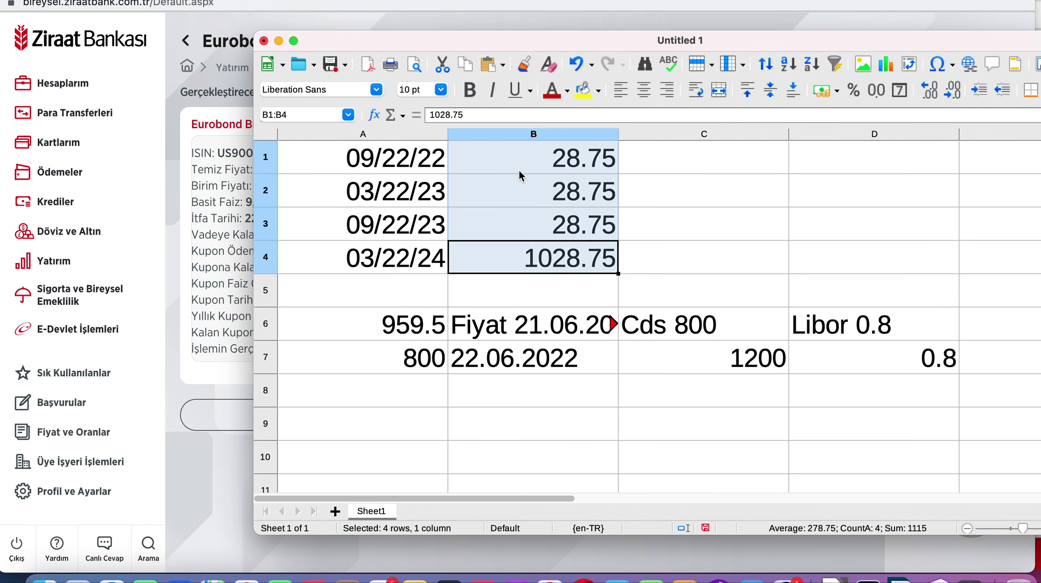
{"action": "left_click", "coordinate": [398, 369]}
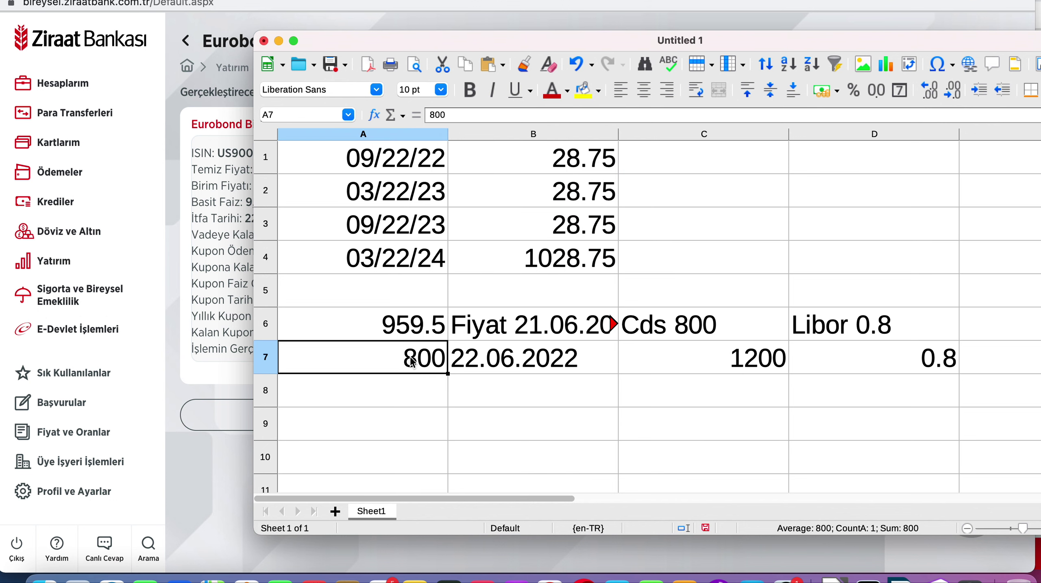
{"action": "left_click", "coordinate": [525, 351]}
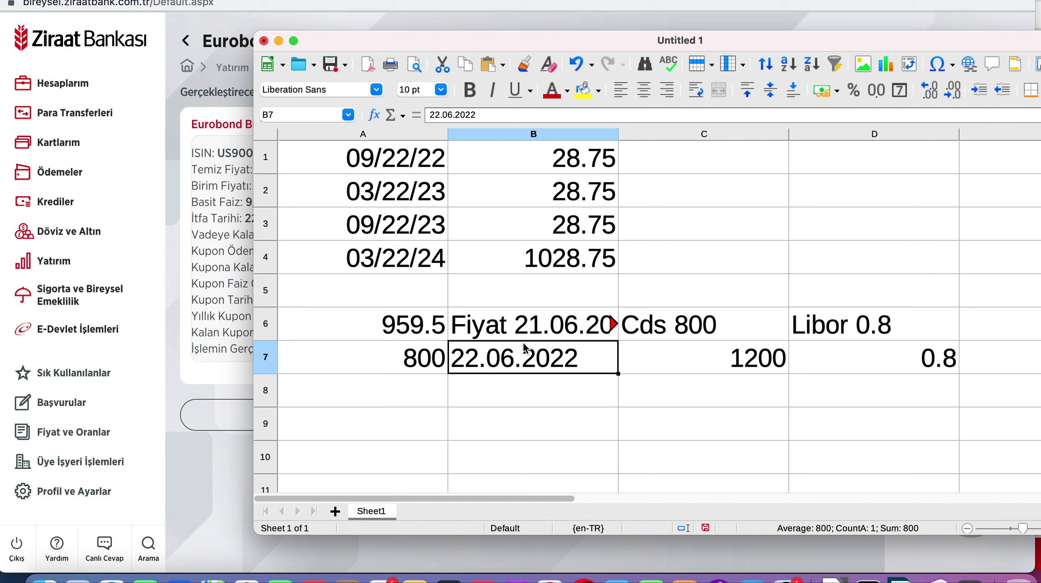
{"action": "left_click", "coordinate": [425, 366]}
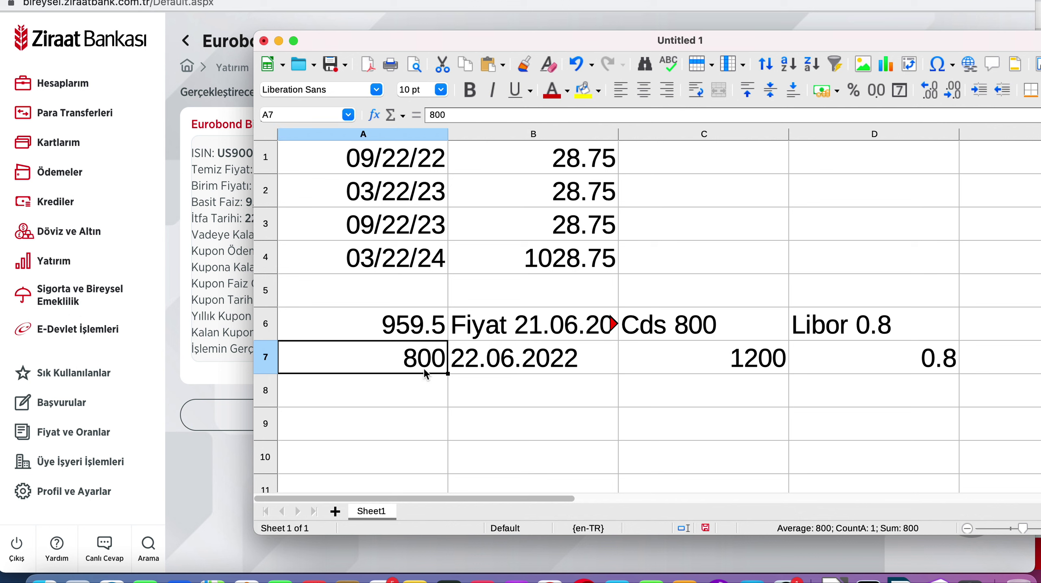
{"action": "left_click", "coordinate": [420, 330]}
{"action": "left_click", "coordinate": [421, 362]}
{"action": "left_click_drag", "start_coordinate": [568, 152], "coordinate": [565, 250]}
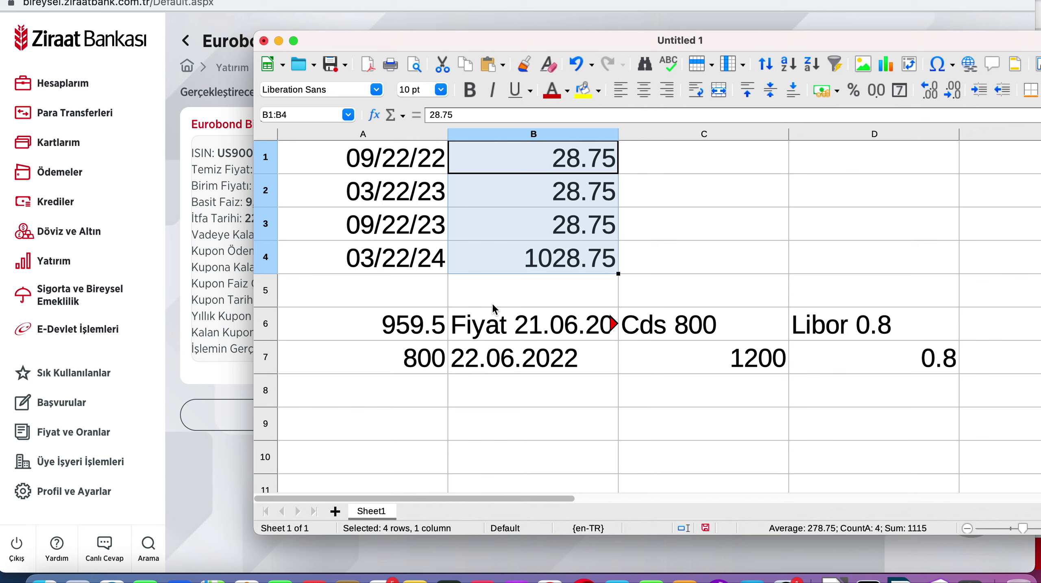
{"action": "left_click", "coordinate": [429, 317]}
{"action": "left_click_drag", "start_coordinate": [429, 156], "coordinate": [580, 262]}
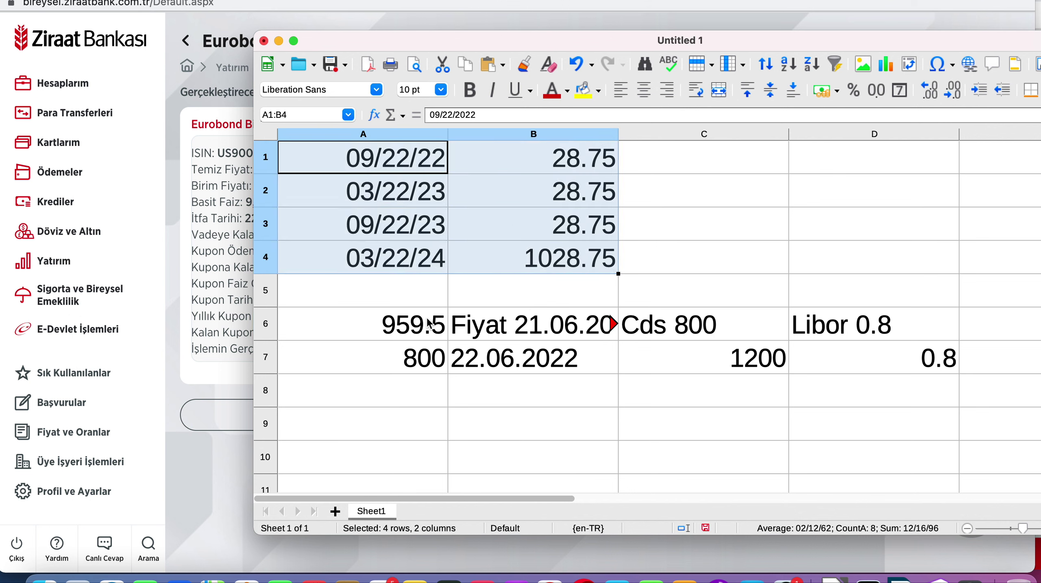
{"action": "left_click", "coordinate": [428, 353]}
{"action": "left_click", "coordinate": [426, 336]}
{"action": "left_click", "coordinate": [425, 357]}
{"action": "left_click", "coordinate": [429, 322]}
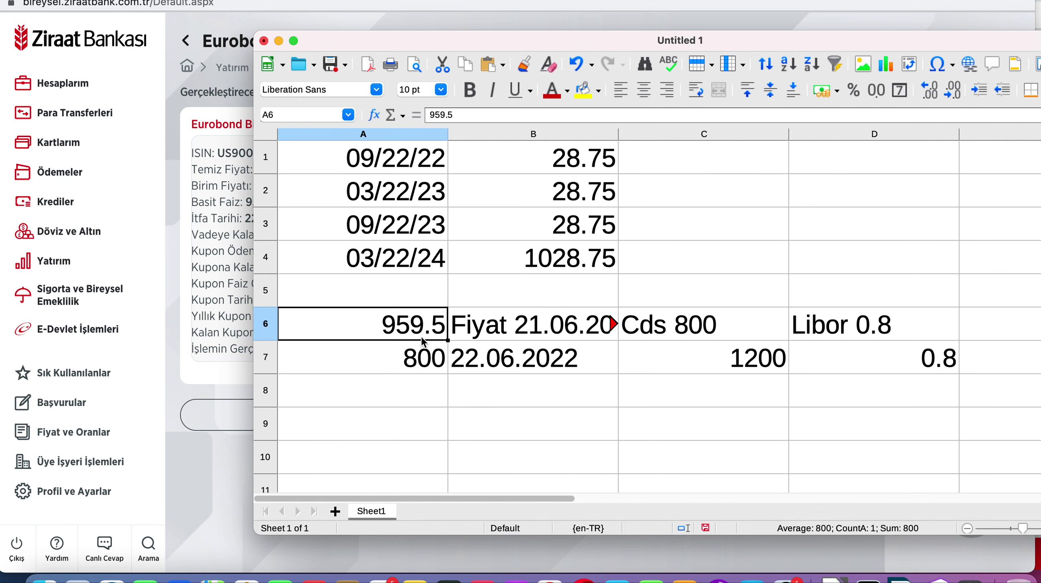
{"action": "left_click_drag", "start_coordinate": [563, 160], "coordinate": [586, 259]}
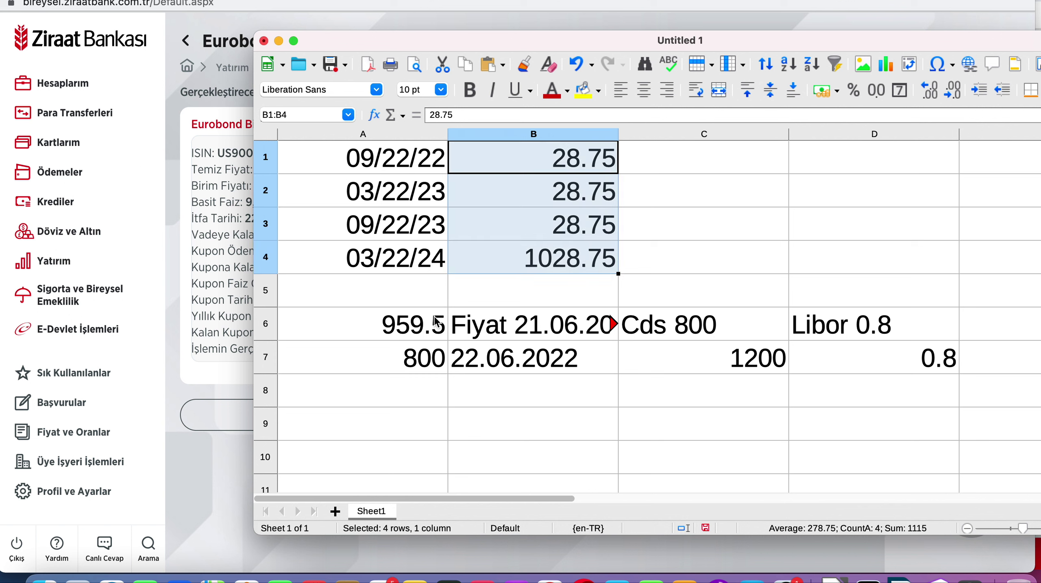
Step: Compare the CDS values in C6 and C7 with the corresponding bond prices in A6 and A7
{"action": "left_click", "coordinate": [711, 352]}
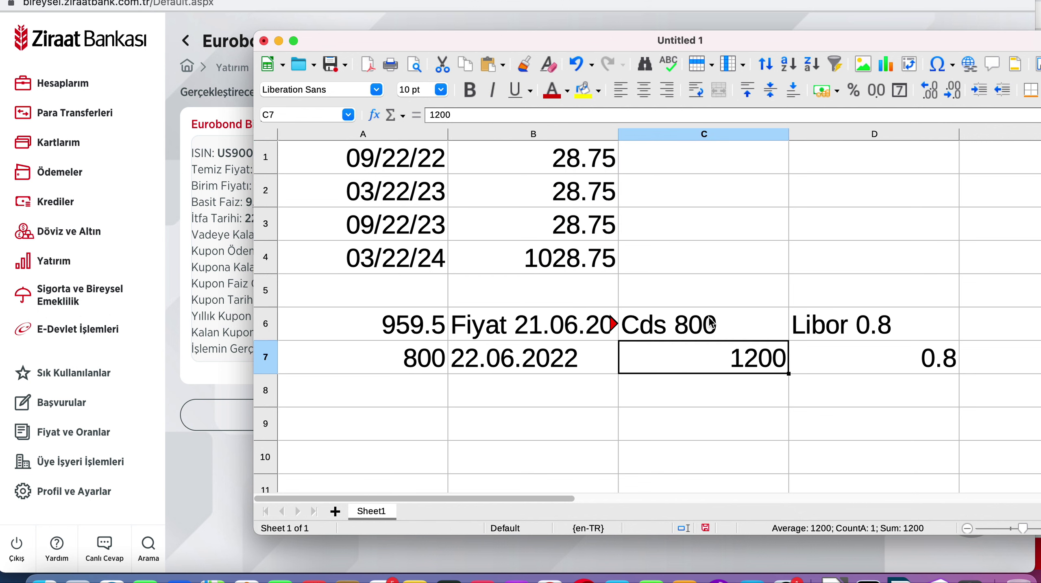
{"action": "left_click", "coordinate": [708, 335]}
{"action": "left_click", "coordinate": [708, 355]}
{"action": "left_click", "coordinate": [435, 354]}
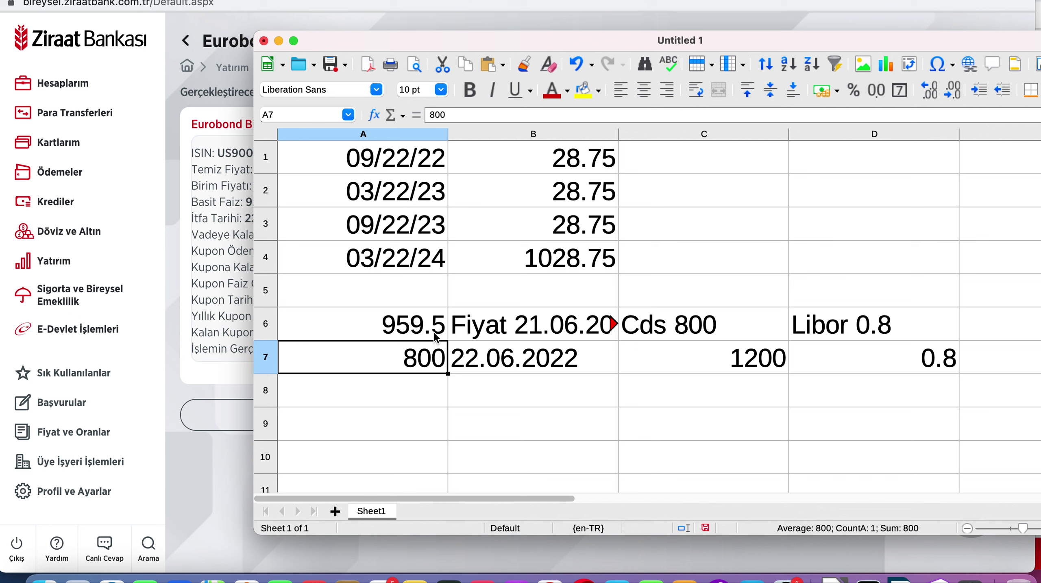
{"action": "left_click", "coordinate": [436, 338]}
{"action": "left_click", "coordinate": [427, 359]}
Step: Examine the payment amounts in B1:B4 alongside the CDS entry in C6 and the bond prices in A6:A7
{"action": "left_click_drag", "start_coordinate": [546, 158], "coordinate": [545, 261]}
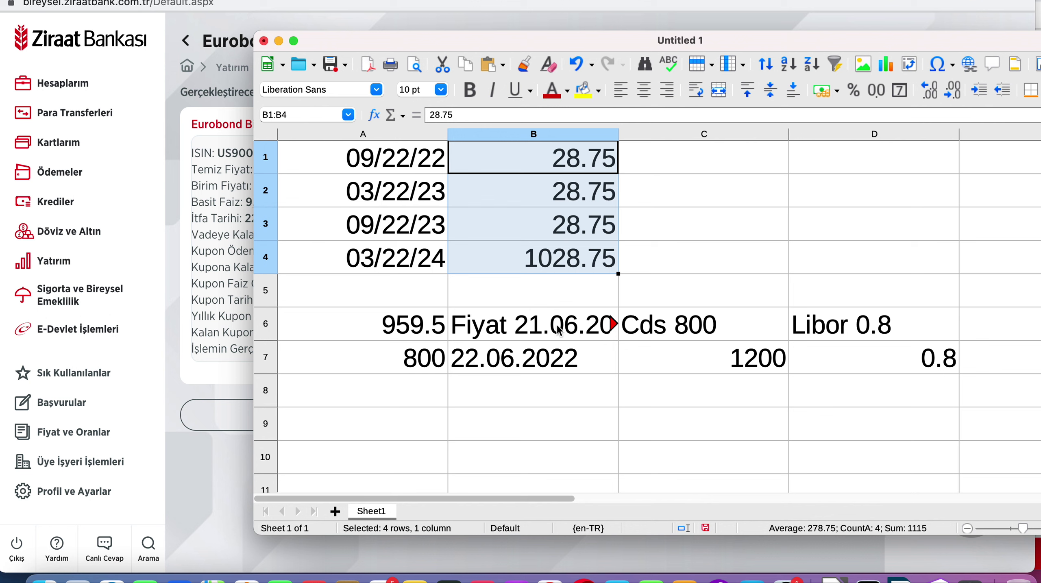
{"action": "left_click", "coordinate": [685, 329]}
{"action": "left_click_drag", "start_coordinate": [429, 332], "coordinate": [448, 370]}
{"action": "left_click_drag", "start_coordinate": [558, 272], "coordinate": [560, 138]}
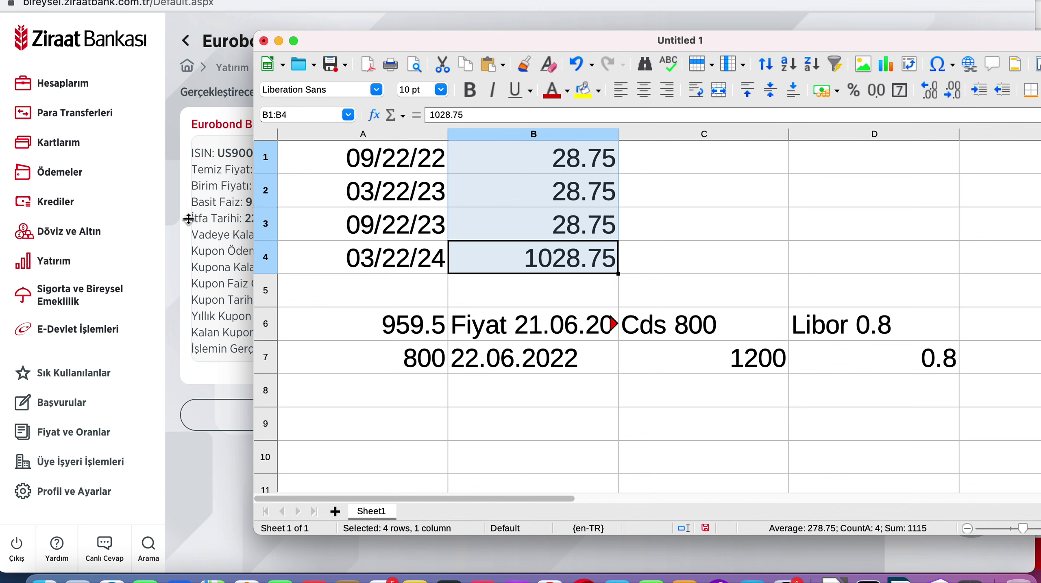
Step: Switch to the Ziraat Bankası site, reopen the Eurobond Alış bond list, and examine the prices and yields of the longer-maturity bonds
{"action": "left_click", "coordinate": [209, 216]}
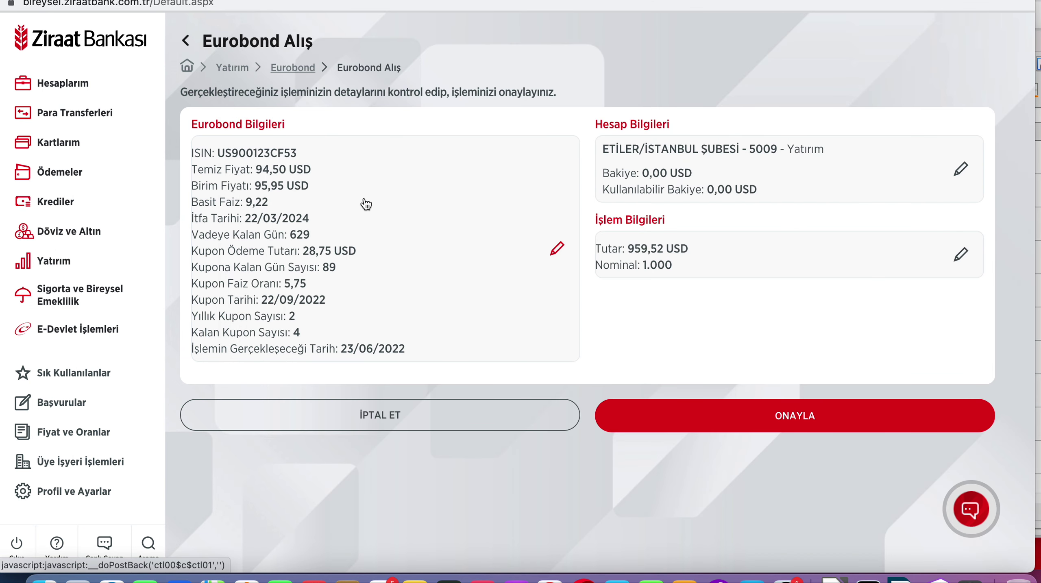
{"action": "left_click", "coordinate": [310, 72]}
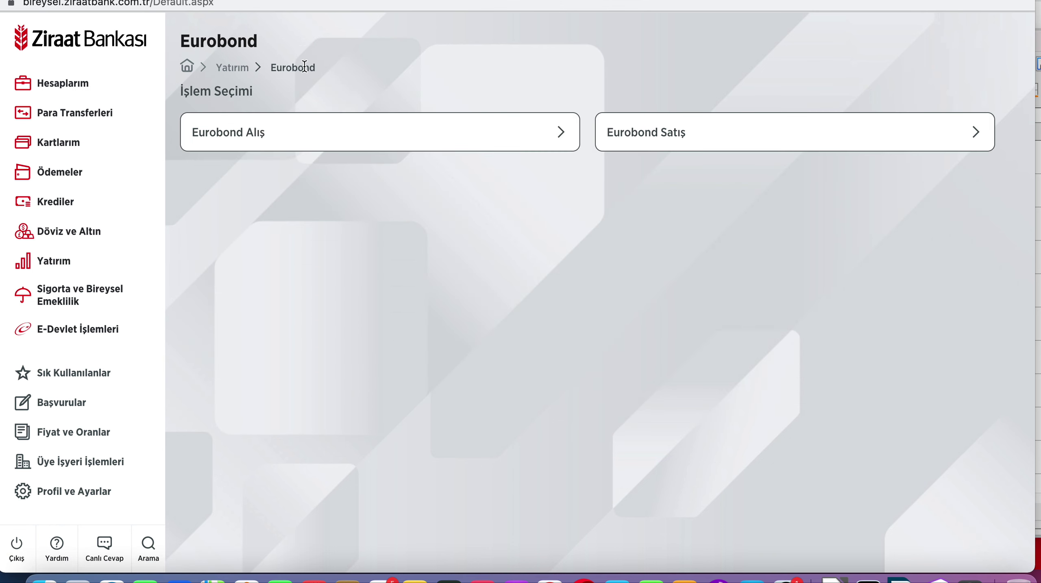
{"action": "left_click", "coordinate": [308, 143]}
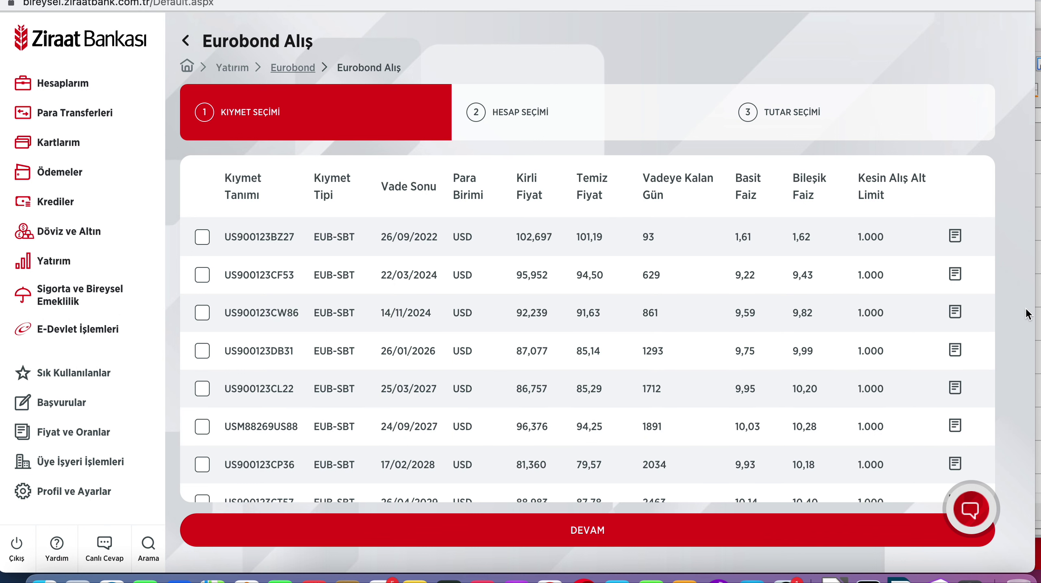
{"action": "left_click_drag", "start_coordinate": [982, 323], "coordinate": [962, 521]}
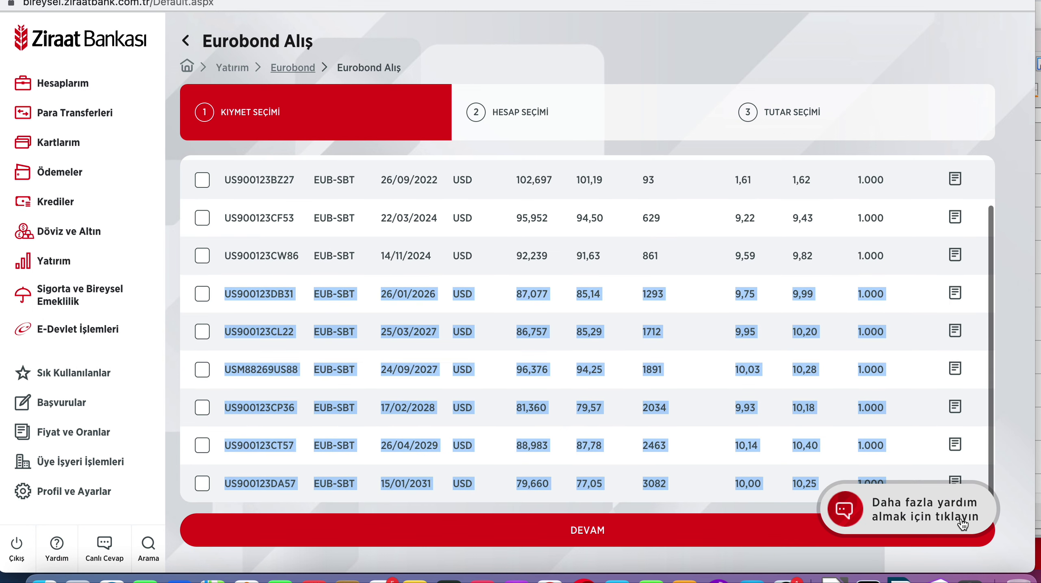
{"action": "left_click", "coordinate": [1011, 426]}
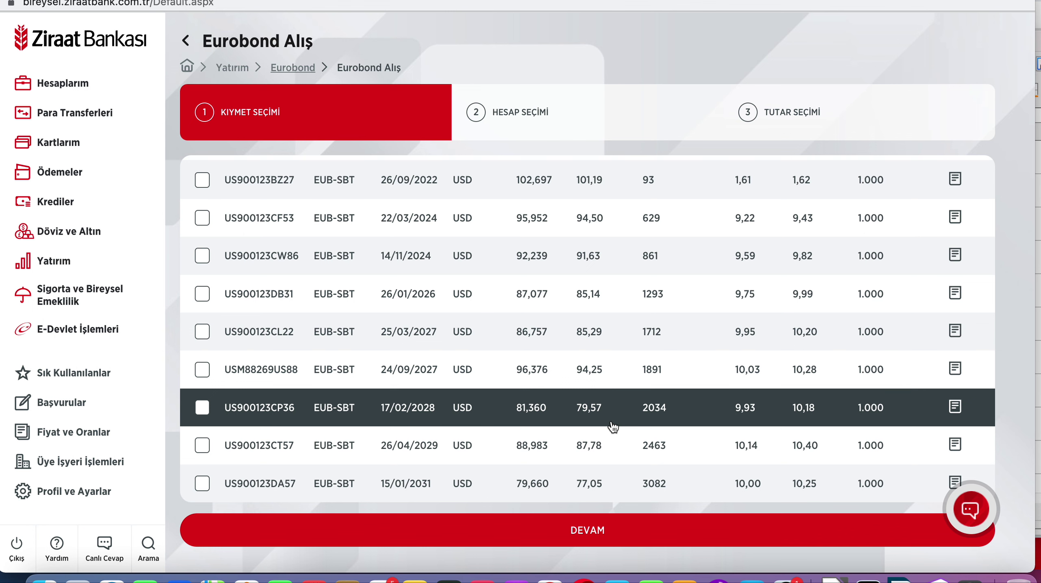
Step: Return to the LibreOffice spreadsheet and check the bond prices in A6 and A7 against the CDS values in C6 and C7
{"action": "left_click", "coordinate": [834, 578]}
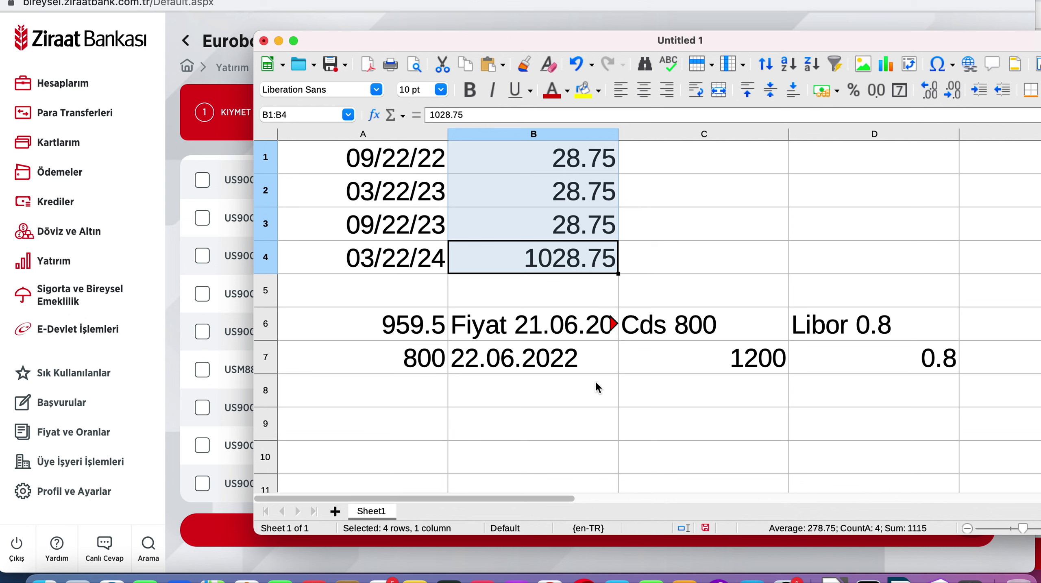
{"action": "left_click", "coordinate": [580, 379]}
{"action": "left_click", "coordinate": [411, 355]}
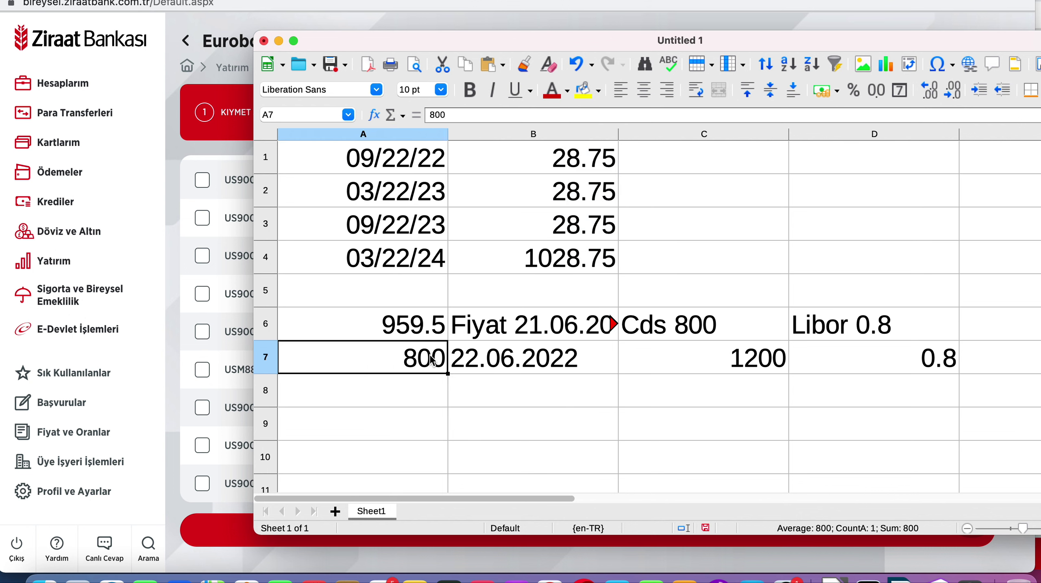
{"action": "left_click", "coordinate": [428, 337]}
{"action": "left_click", "coordinate": [701, 321]}
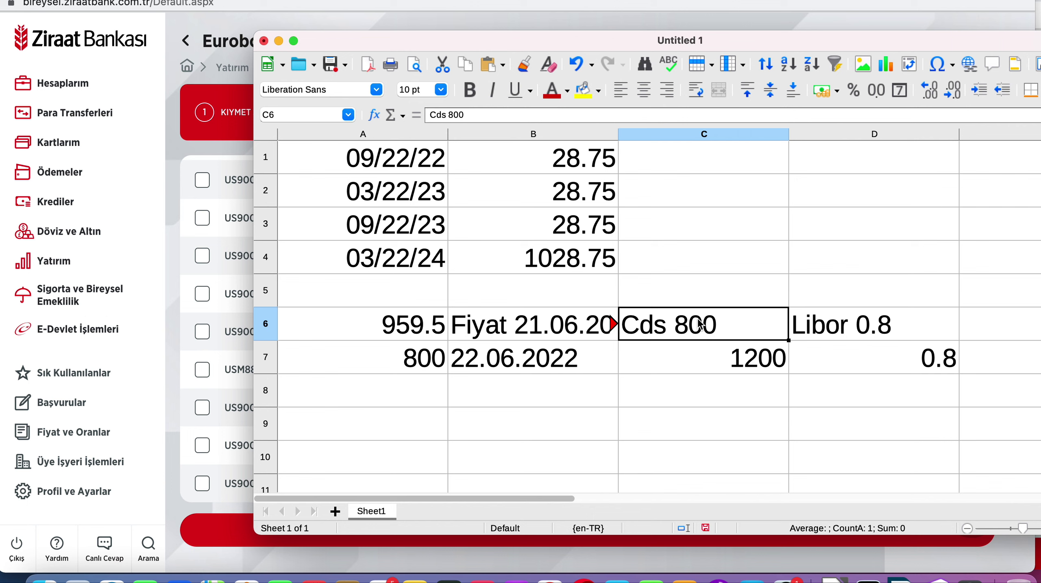
{"action": "left_click", "coordinate": [721, 363]}
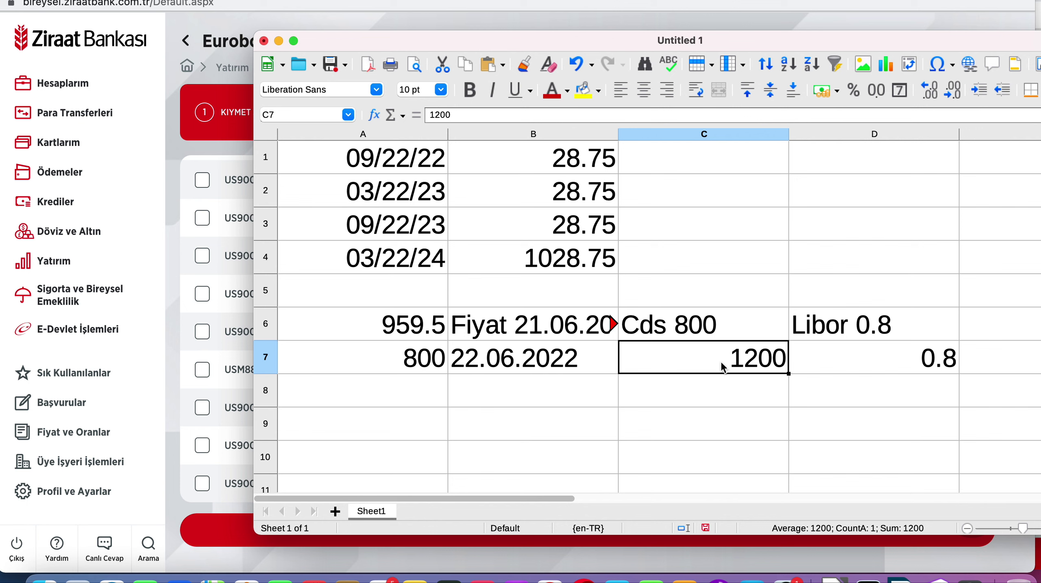
{"action": "left_click", "coordinate": [708, 339]}
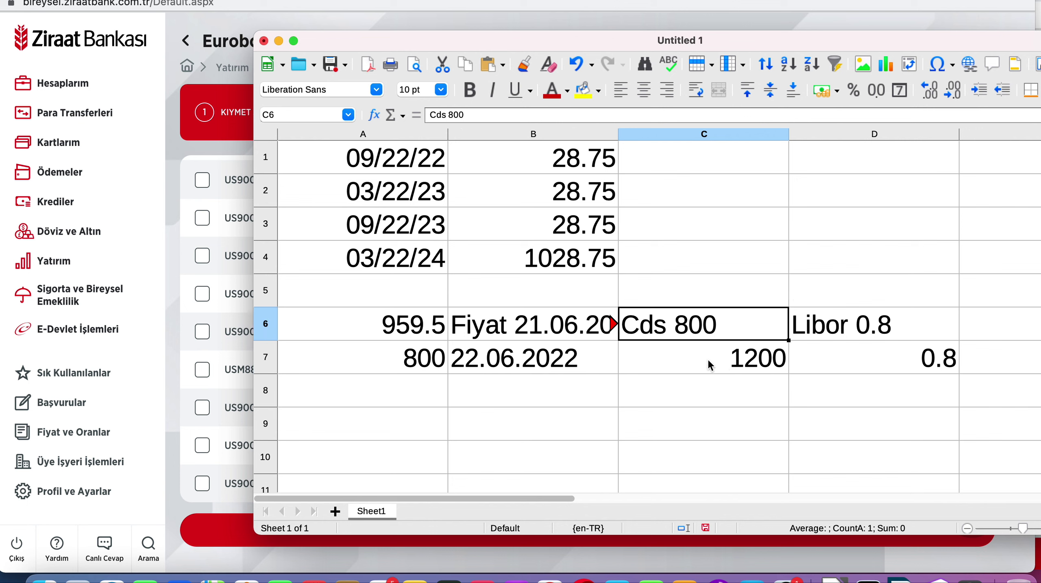
{"action": "left_click", "coordinate": [707, 358]}
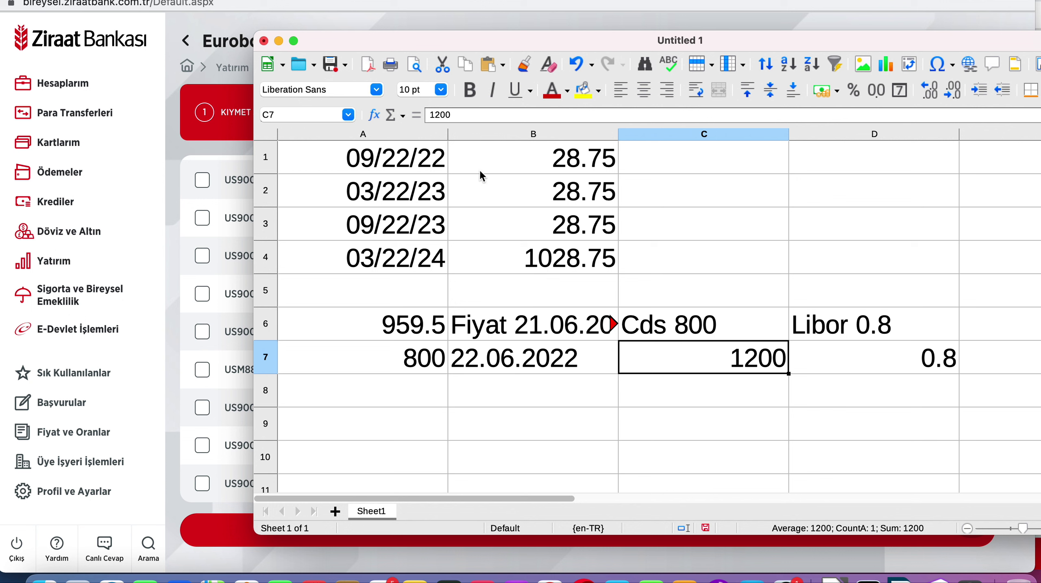
Step: Review the payment schedule in A1:B4 and its amounts in B1:B4 against the bond prices in A6:A7
{"action": "left_click_drag", "start_coordinate": [417, 164], "coordinate": [574, 257]}
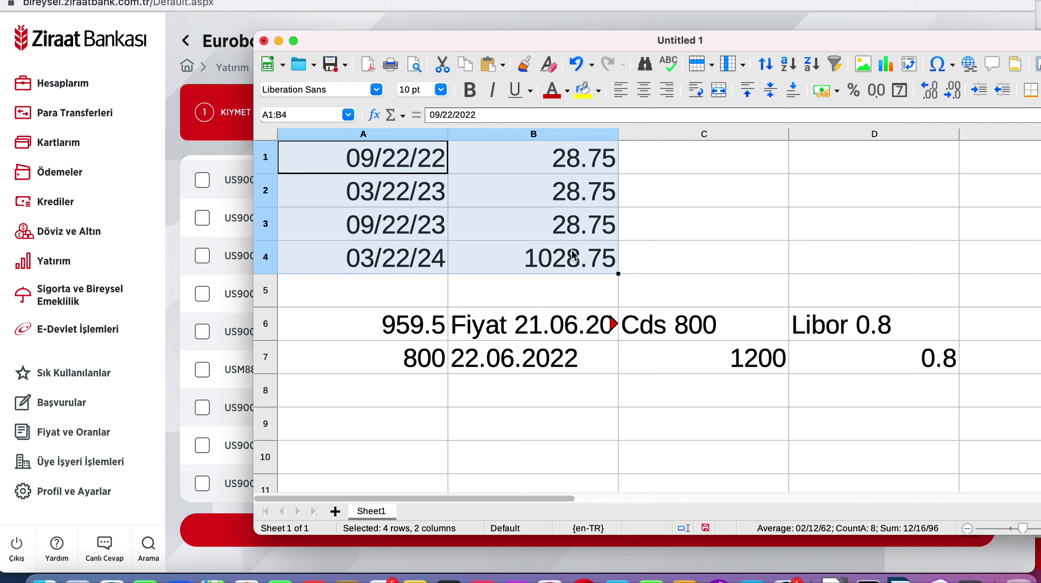
{"action": "left_click", "coordinate": [572, 189]}
{"action": "left_click_drag", "start_coordinate": [571, 166], "coordinate": [572, 264]}
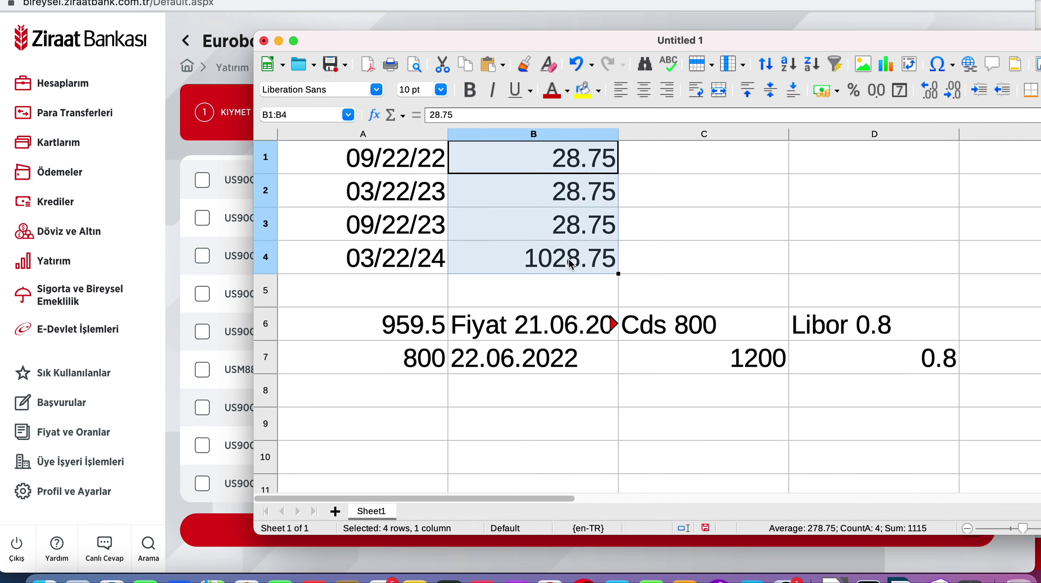
{"action": "left_click", "coordinate": [413, 334]}
{"action": "left_click_drag", "start_coordinate": [413, 334], "coordinate": [446, 371]}
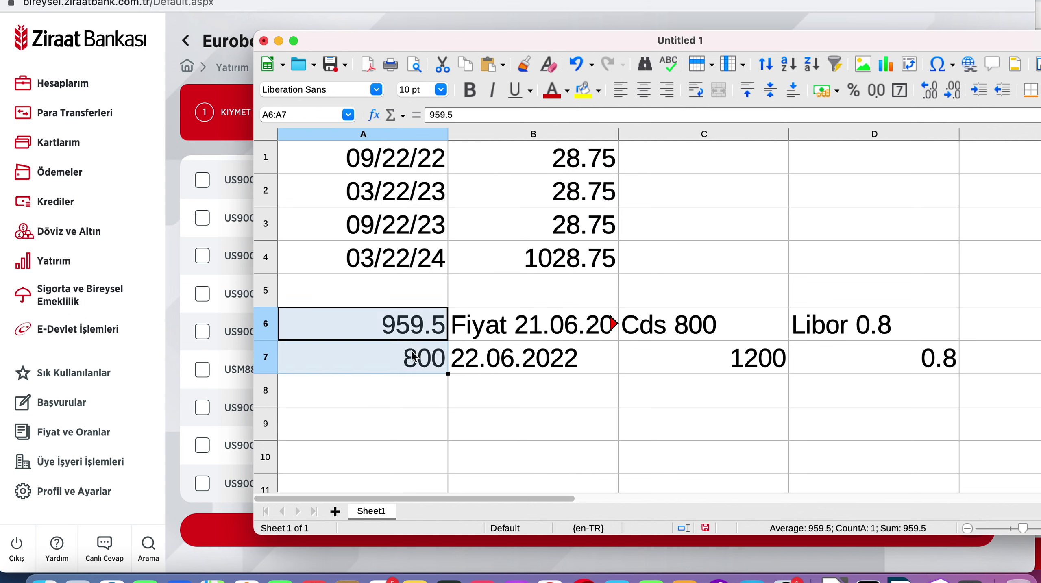